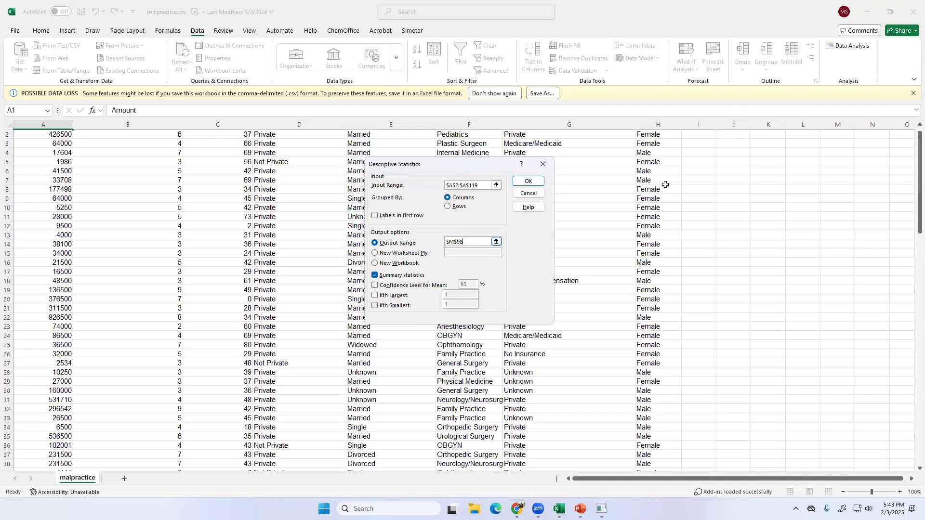
# - Generate the descriptive summary statistics for $A$2:$A$119 with the output starting at $M$98
pyautogui.click(580, 509)
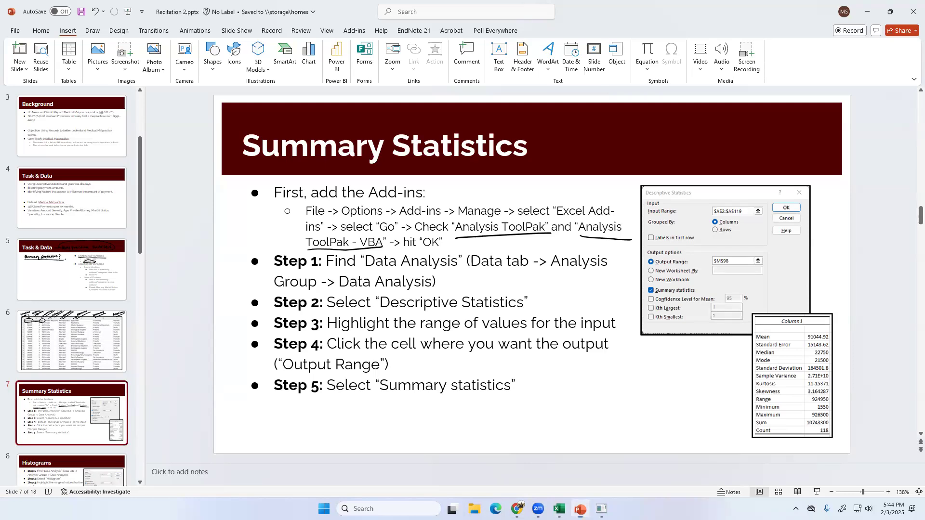
pyautogui.click(559, 509)
pyautogui.click(528, 181)
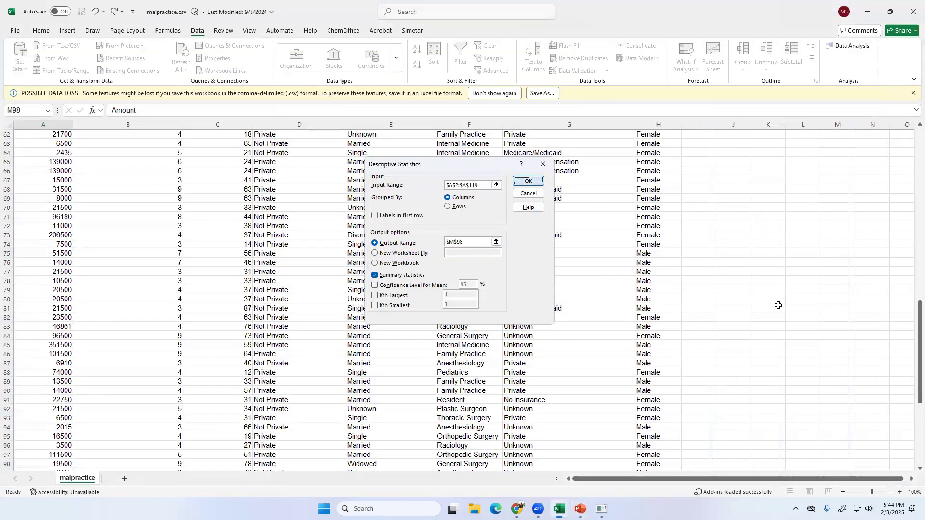
pyautogui.moveTo(822, 477); pyautogui.dragTo(863, 473)
pyautogui.moveTo(912, 391); pyautogui.dragTo(910, 408)
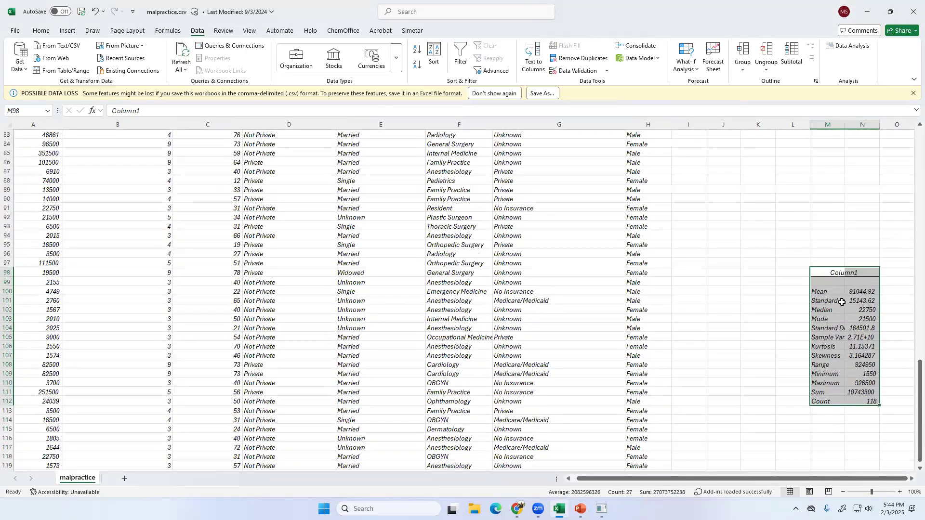
# - Retitle the statistics table in M98 as "Summary Statistics for Amount"
pyautogui.doubleClick(851, 273)
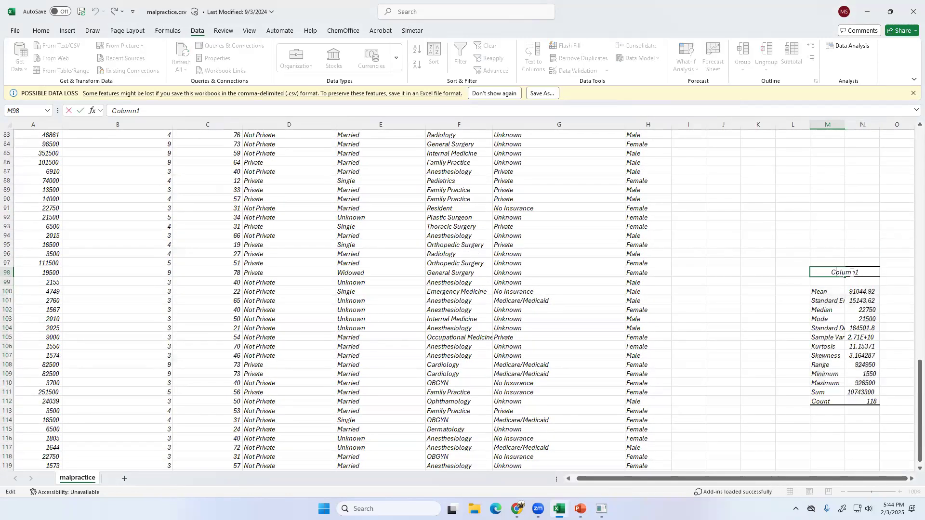
pyautogui.doubleClick(831, 273)
pyautogui.write('Summary Statistics for AMount')
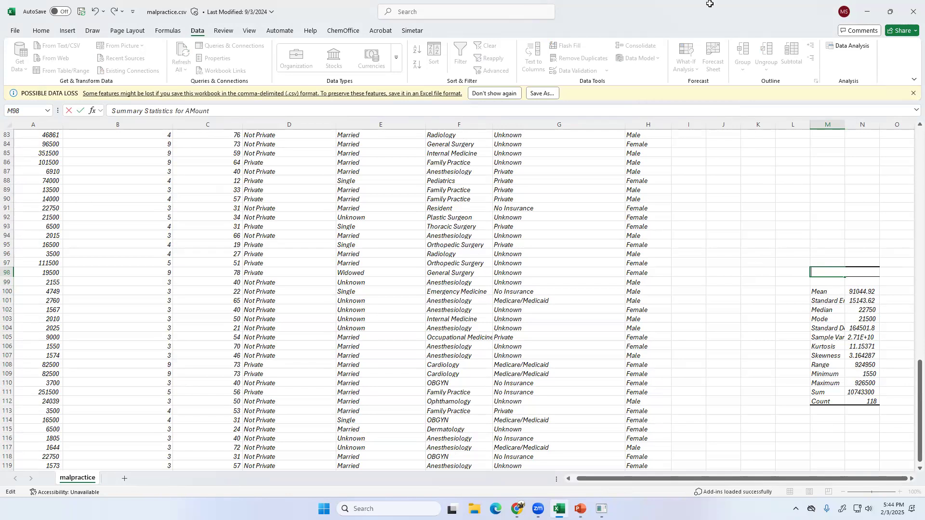
pyautogui.click(805, 197)
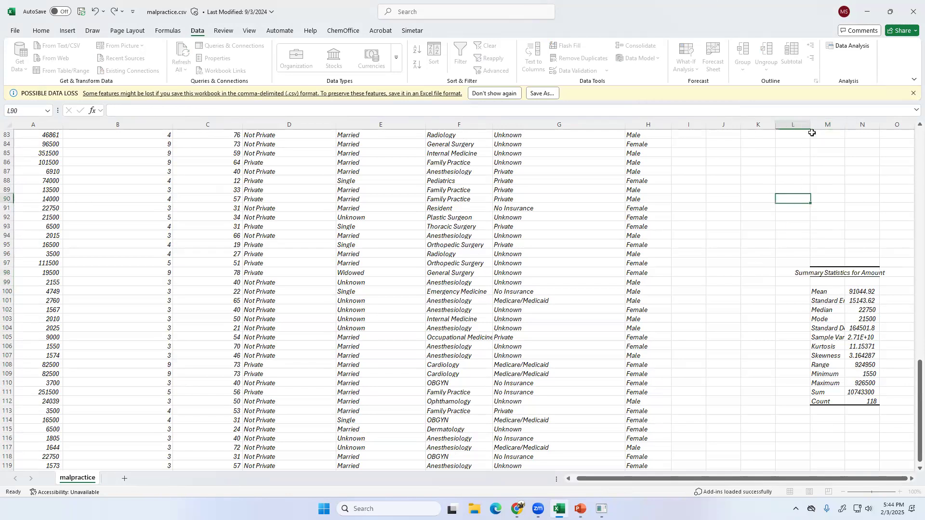
# - Collapse column L completely and widen column M so the statistic labels fit
pyautogui.moveTo(811, 127); pyautogui.dragTo(773, 128)
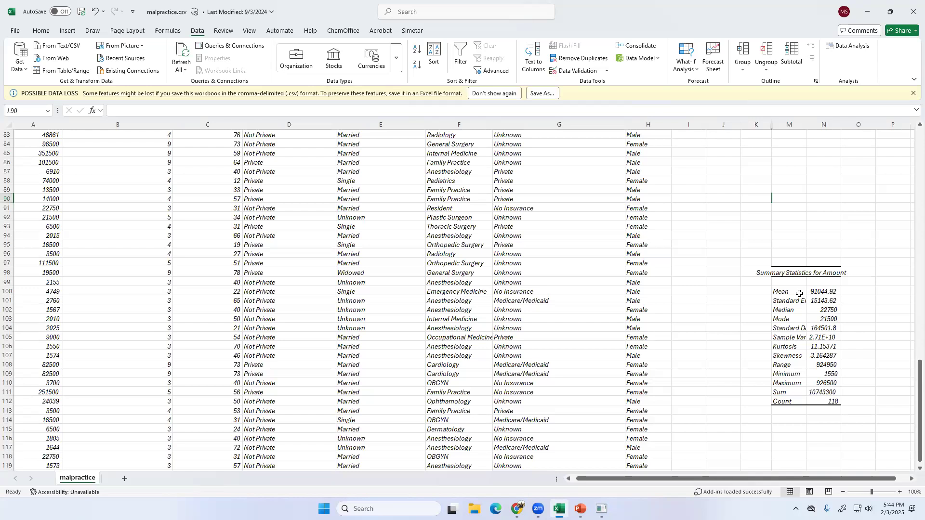
pyautogui.click(785, 300)
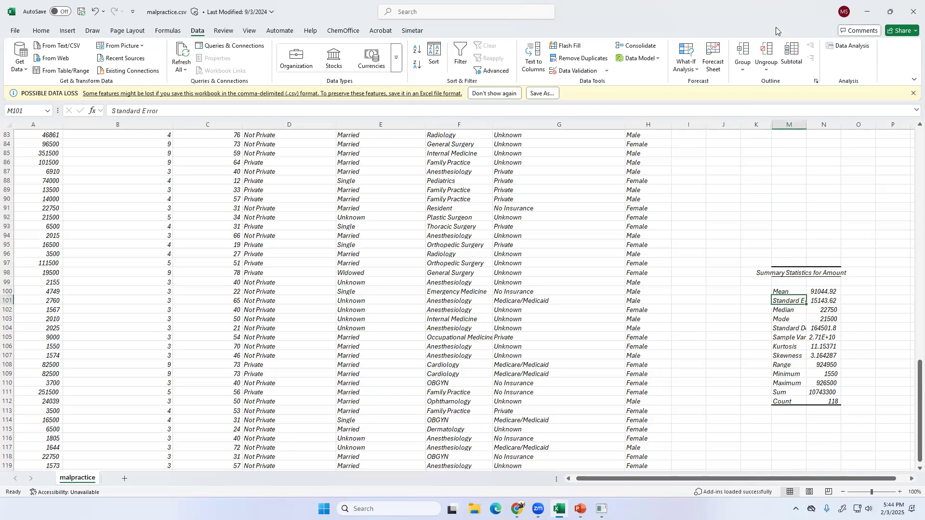
pyautogui.moveTo(807, 125); pyautogui.dragTo(829, 125)
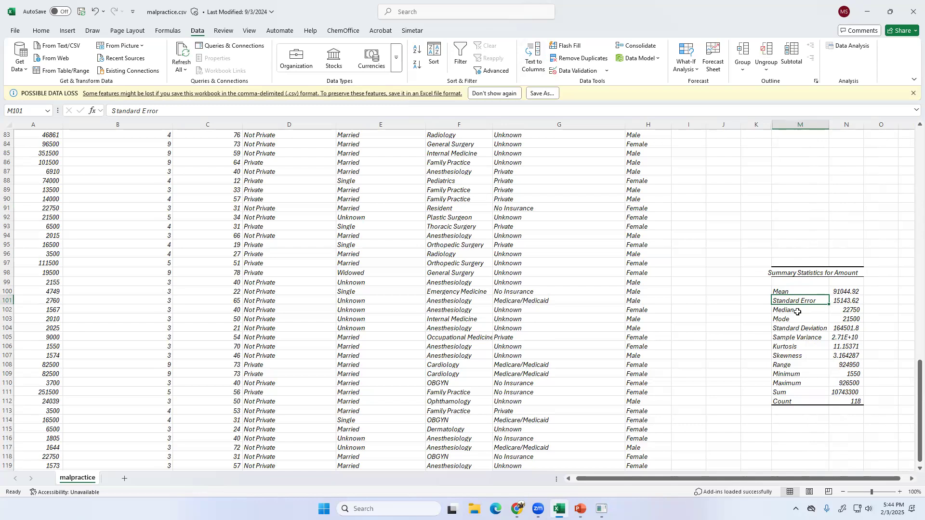
# - Look over the data rows beside the statistics table, and bring up the Histograms slide in the PowerPoint presentation
pyautogui.scroll(-3, 68, 230)
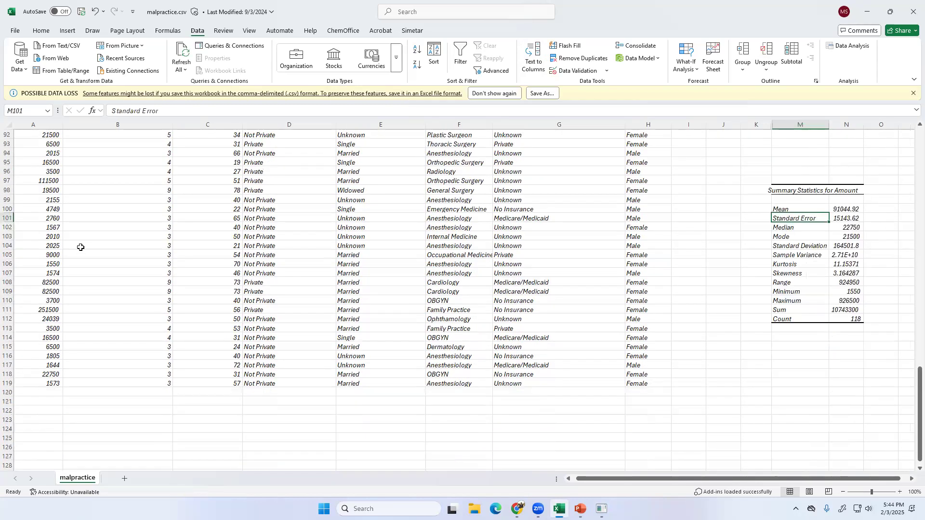
pyautogui.scroll(10, 82, 246)
pyautogui.scroll(-5, 565, 378)
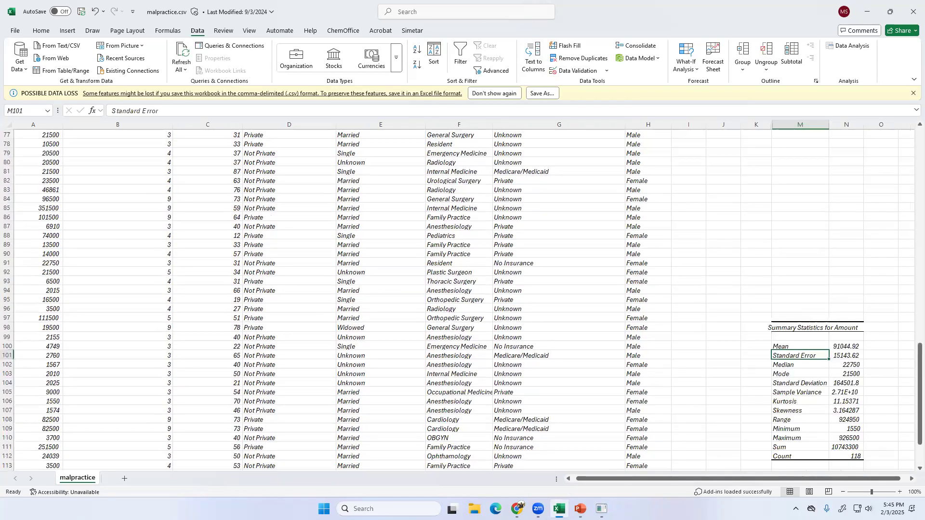
pyautogui.hotkey('alt', 'Tab')
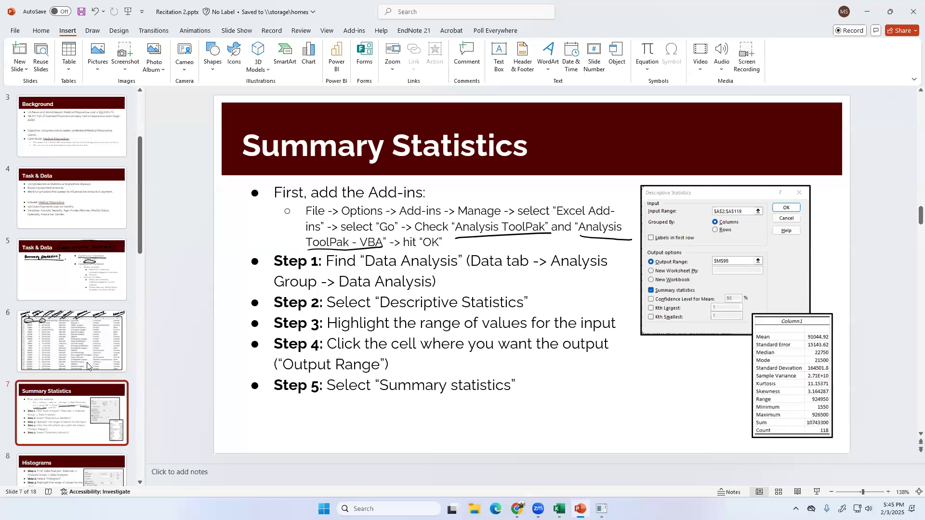
pyautogui.scroll(-1, 80, 403)
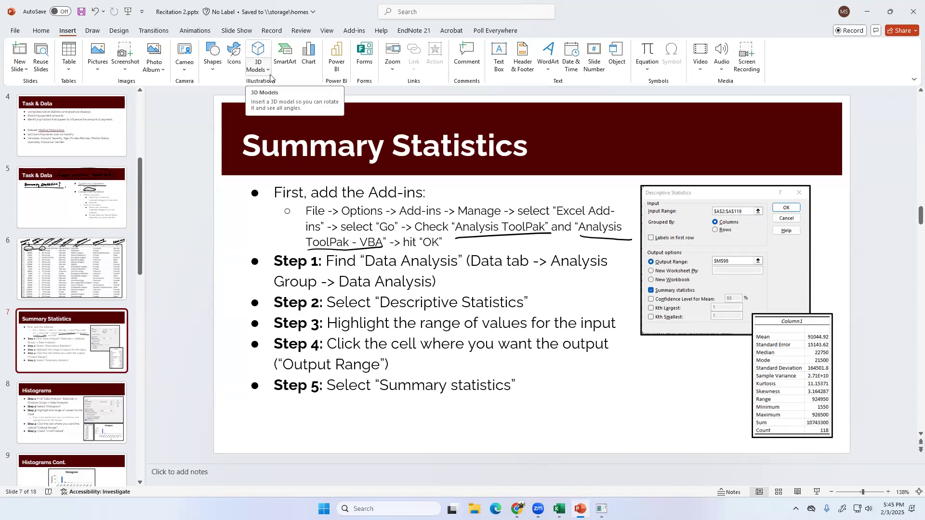
pyautogui.click(87, 408)
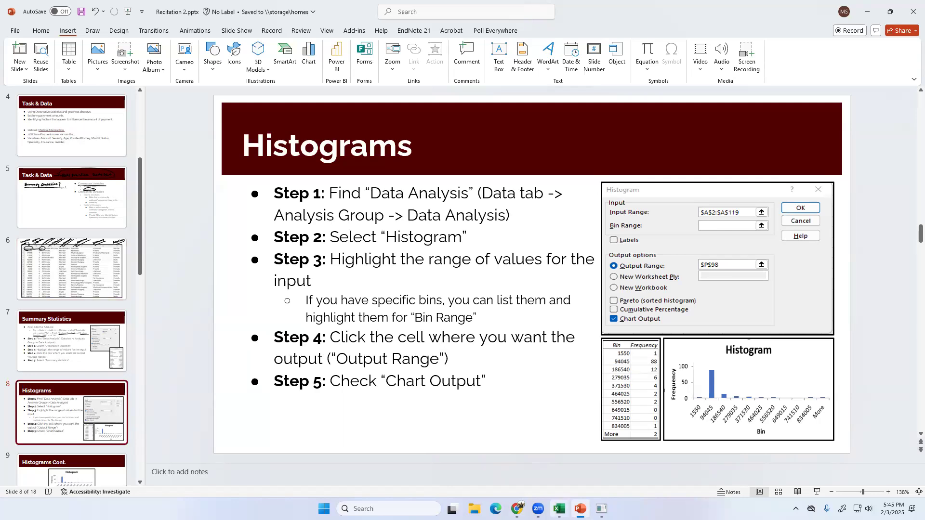
# - Switch back to the Excel malpractice workbook and start the Histogram tool from the data analysis tools
pyautogui.click(581, 508)
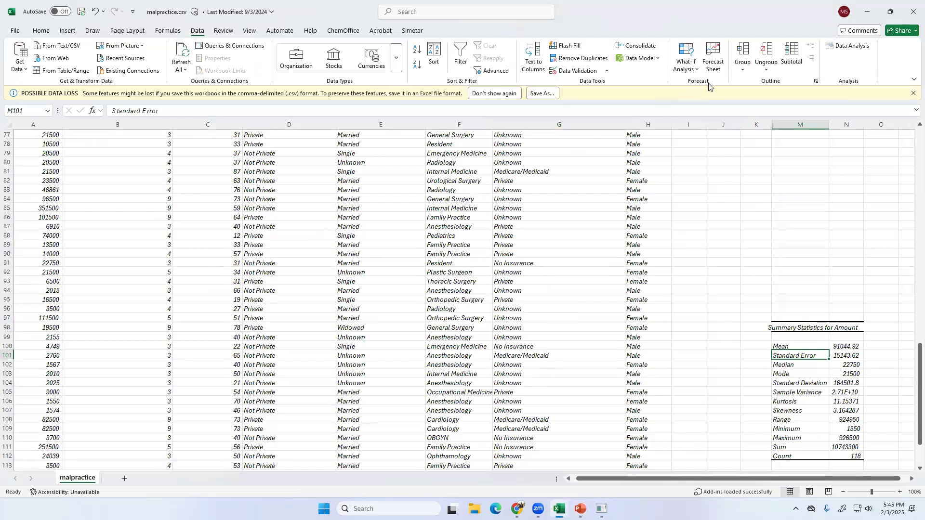
pyautogui.doubleClick(200, 32)
pyautogui.doubleClick(201, 32)
pyautogui.click(869, 47)
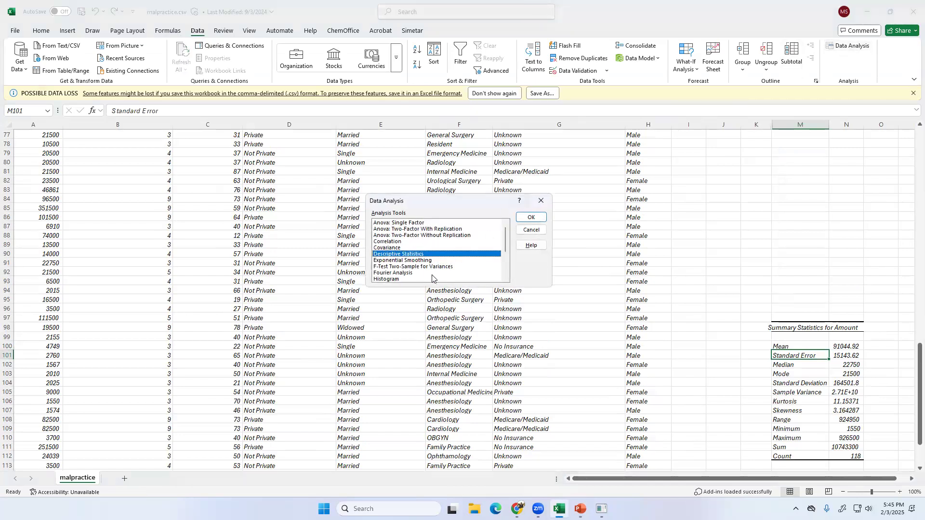
pyautogui.scroll(-2, 424, 268)
pyautogui.scroll(1, 425, 268)
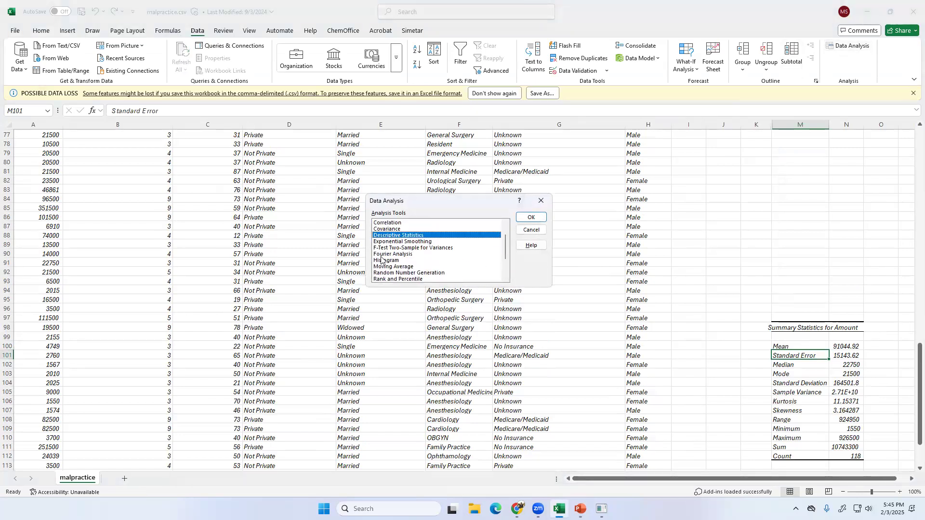
pyautogui.click(381, 256)
pyautogui.click(384, 259)
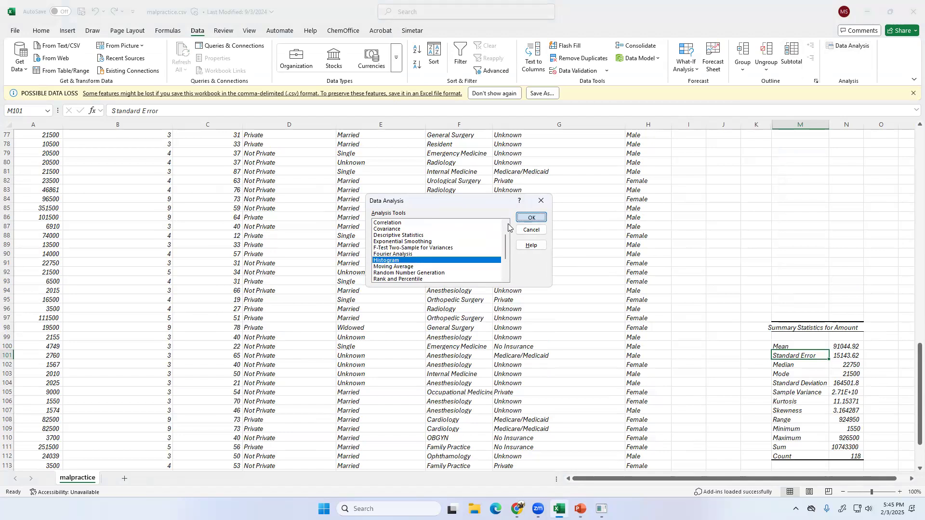
pyautogui.click(531, 217)
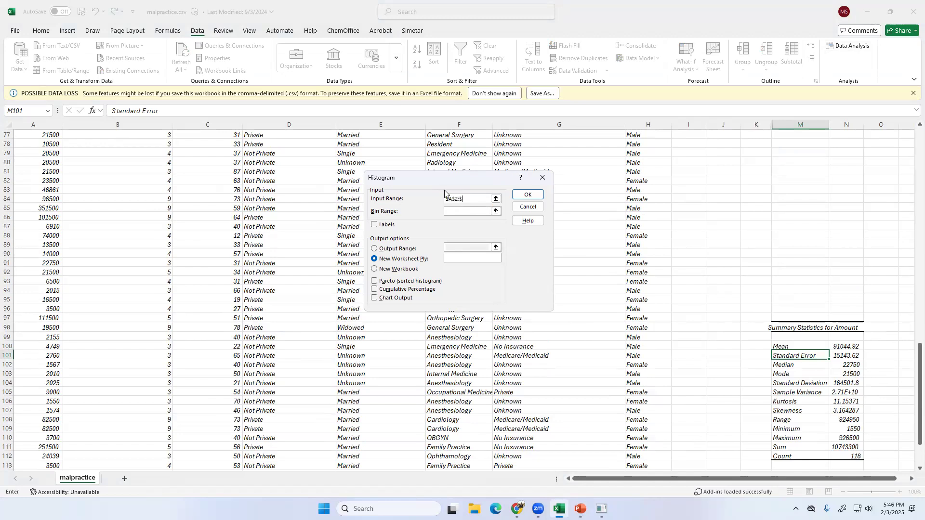
# - Generate a histogram frequency table from input range $A$2:$A$119 with the output range at $P$98
pyautogui.write('19')
pyautogui.hotkey('alt', 'Tab')
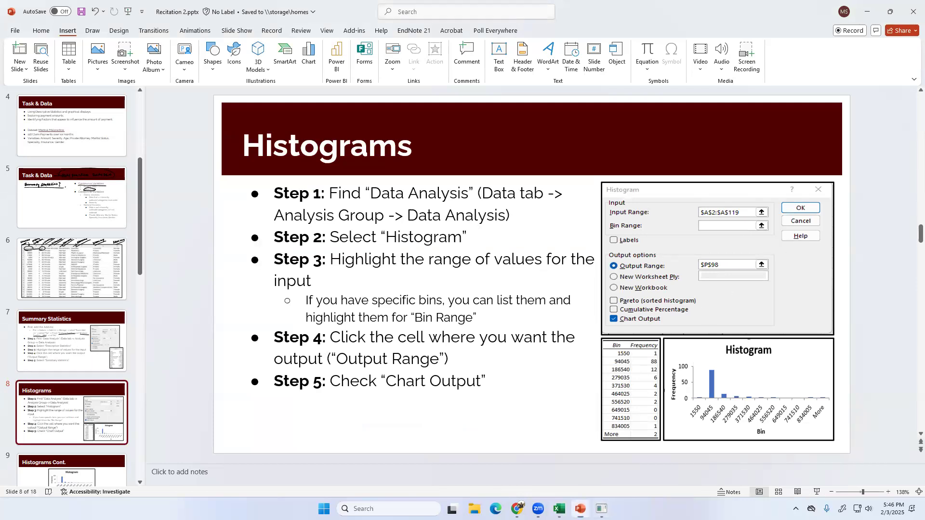
pyautogui.click(559, 510)
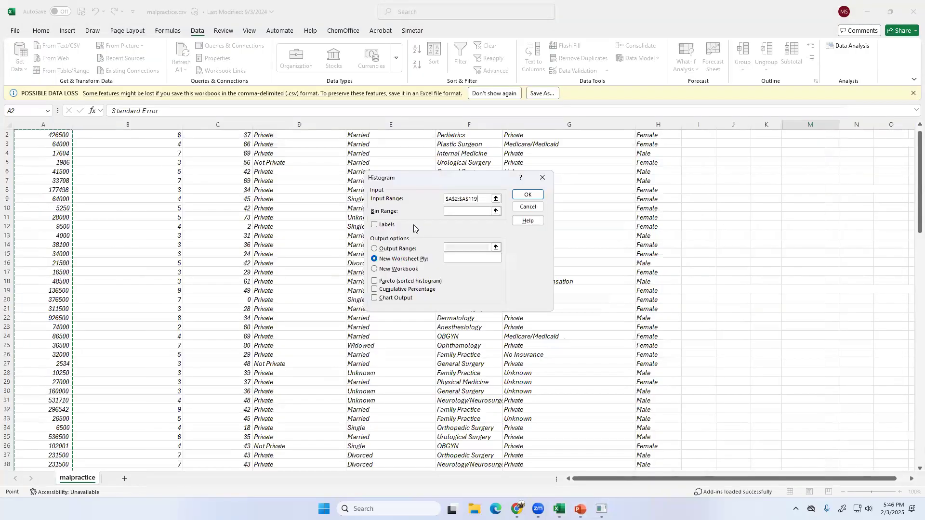
pyautogui.click(393, 250)
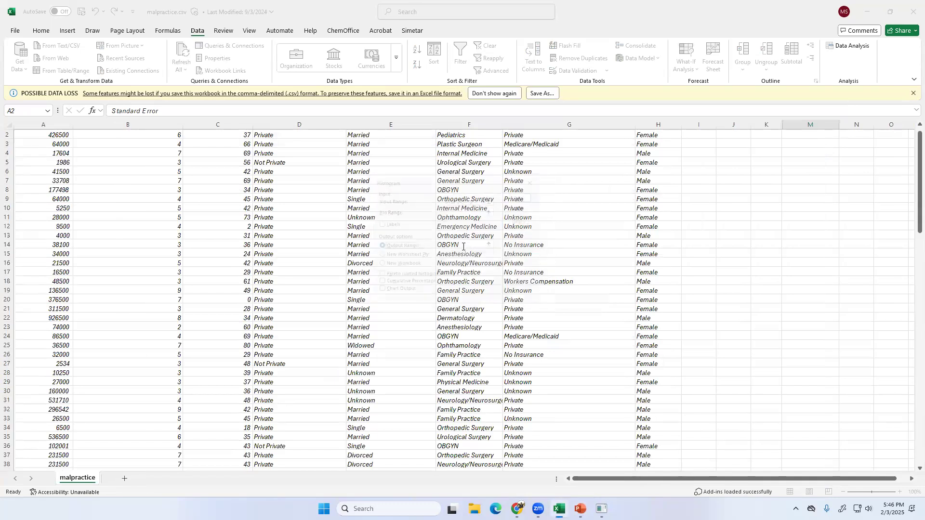
pyautogui.write('$P$98')
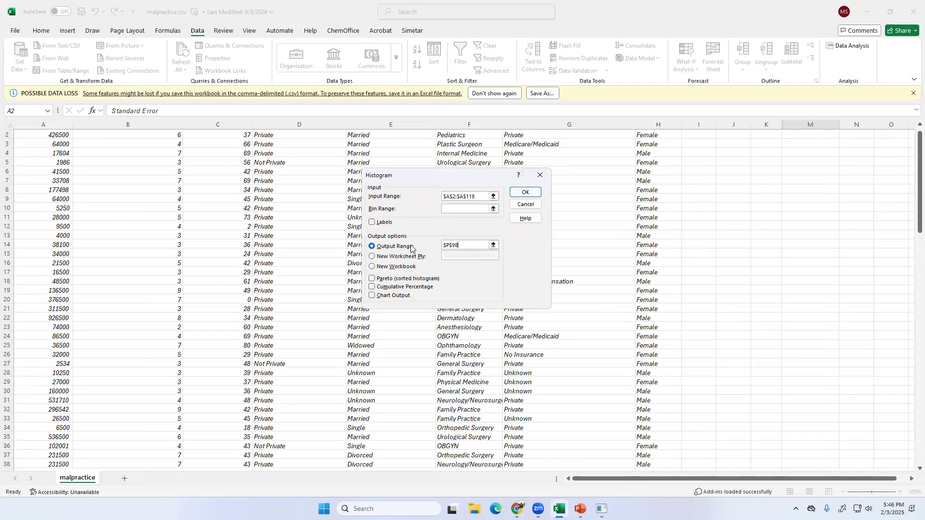
pyautogui.click(526, 193)
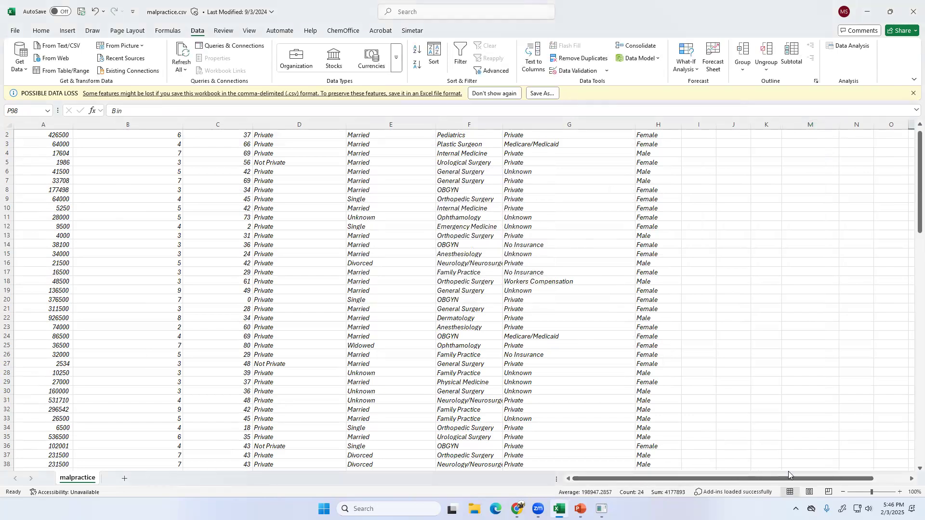
# - Move the More label from P109 to Q109 in the histogram table, replacing that cell's contents
pyautogui.moveTo(788, 477); pyautogui.dragTo(883, 481)
pyautogui.scroll(-6, 839, 355)
pyautogui.scroll(-20, 839, 355)
pyautogui.scroll(-20, 842, 354)
pyautogui.moveTo(919, 437); pyautogui.dragTo(918, 241)
pyautogui.click(824, 363)
pyautogui.moveTo(824, 362); pyautogui.dragTo(859, 363)
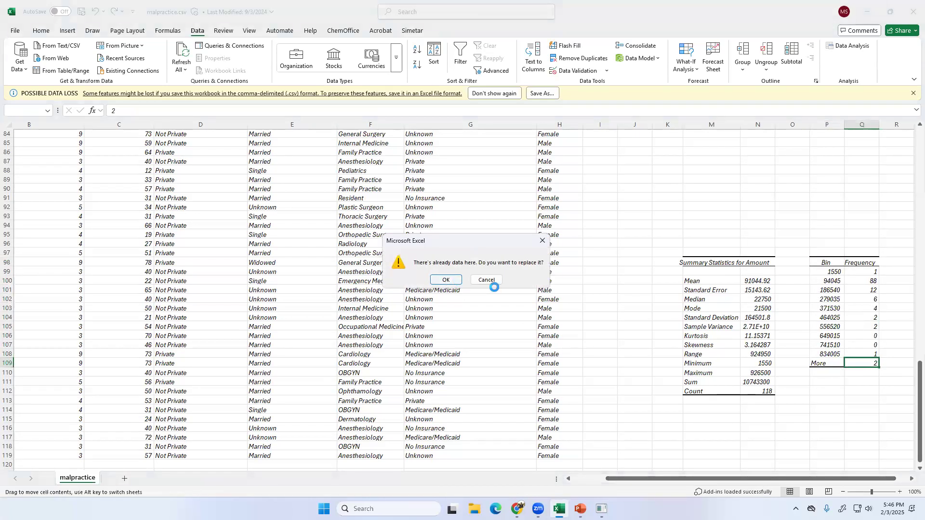
pyautogui.press('Return')
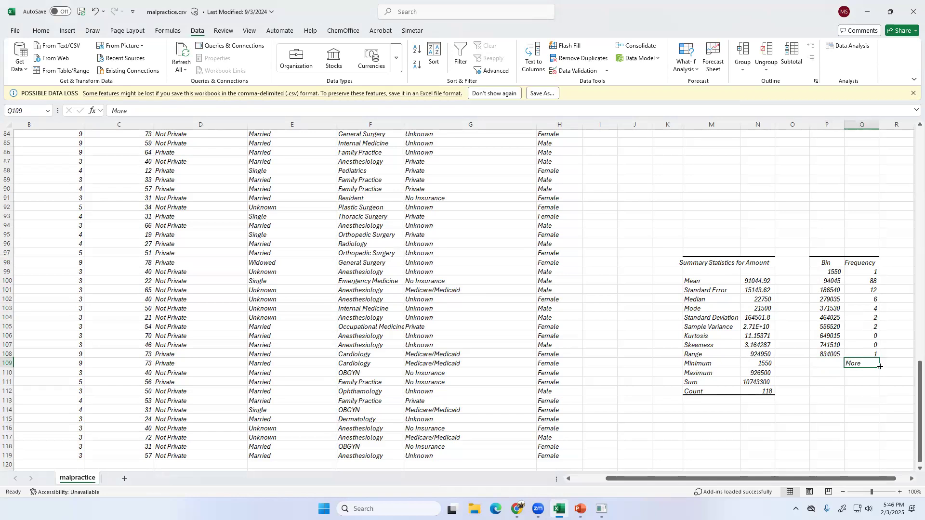
pyautogui.click(799, 470)
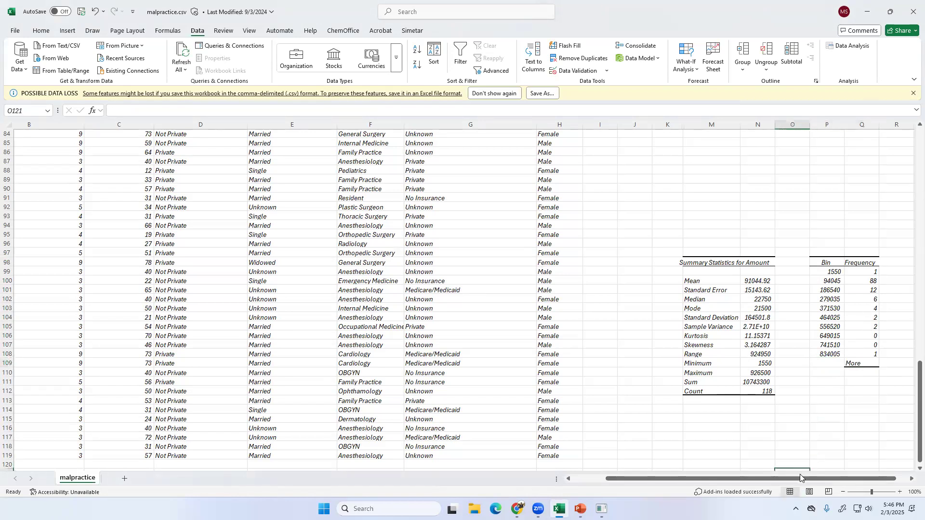
pyautogui.moveTo(800, 479); pyautogui.dragTo(811, 478)
pyautogui.click(789, 327)
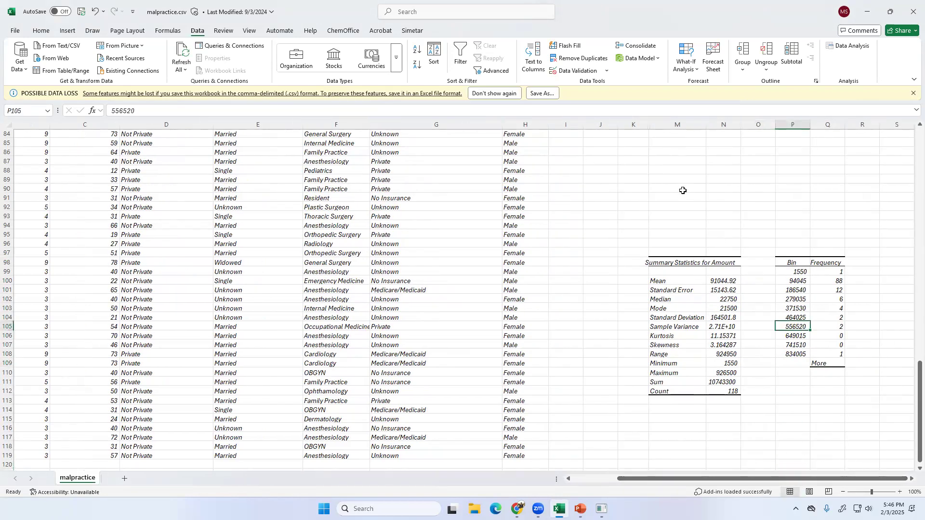
pyautogui.click(755, 234)
pyautogui.click(794, 290)
pyautogui.click(825, 362)
pyautogui.press('F2')
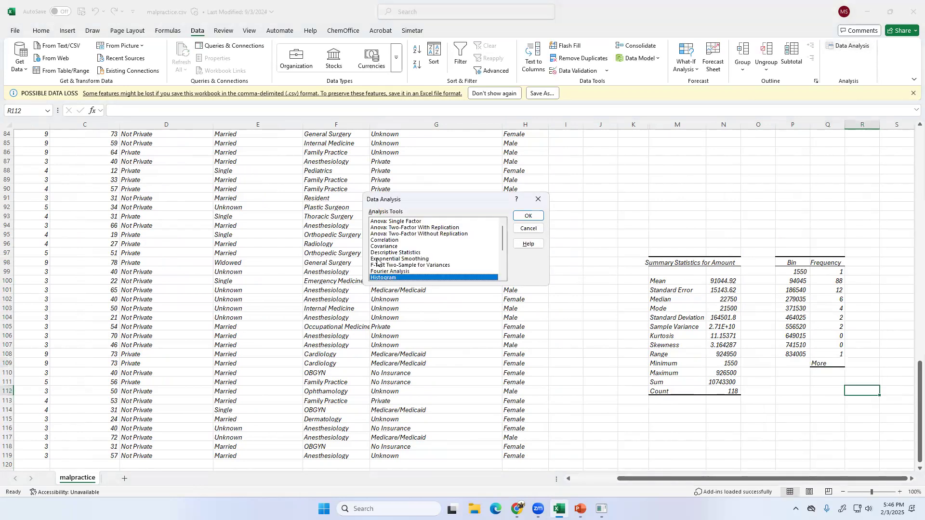
# - Rerun the Histogram on $A$2:$A$119 with the output range re-entered as $P$98, overwriting the existing frequency table
pyautogui.click(520, 215)
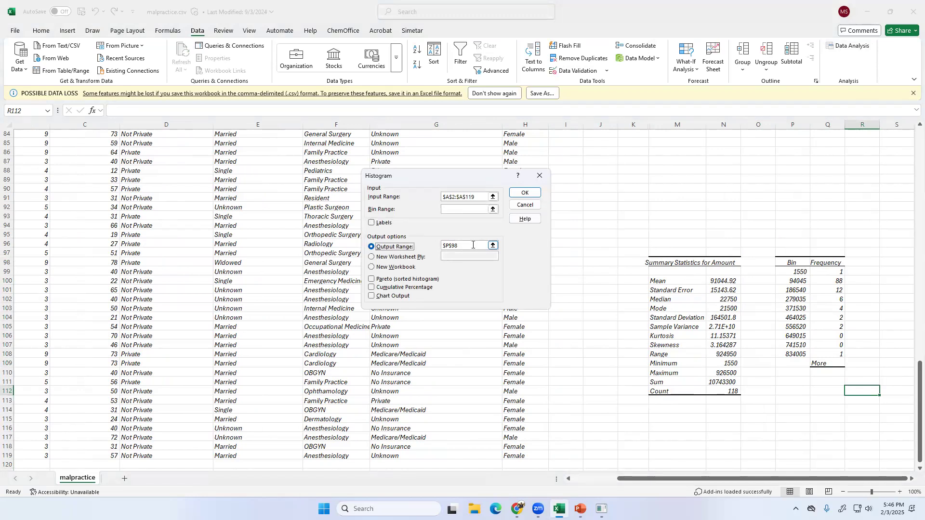
pyautogui.click(458, 246)
pyautogui.press('BackSpace')
pyautogui.press('BackSpace')
pyautogui.press('BackSpace')
pyautogui.press('BackSpace')
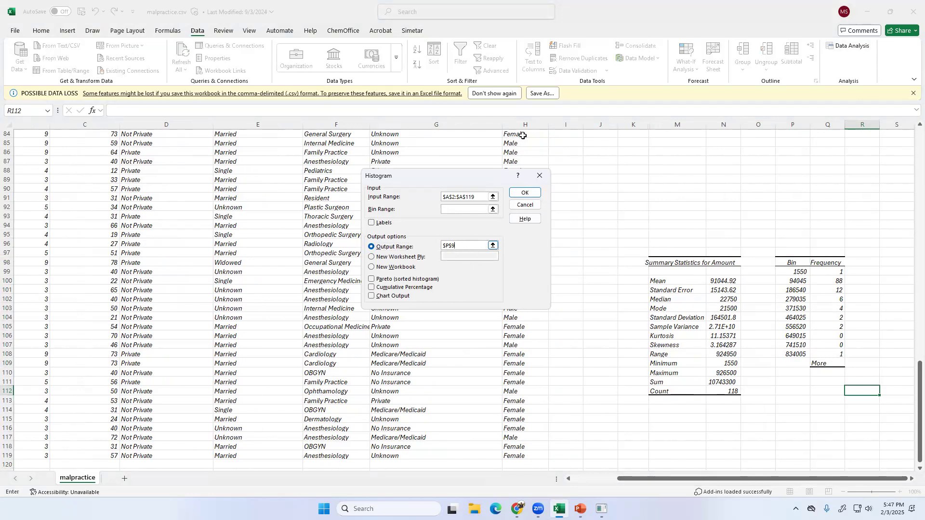
pyautogui.click(525, 194)
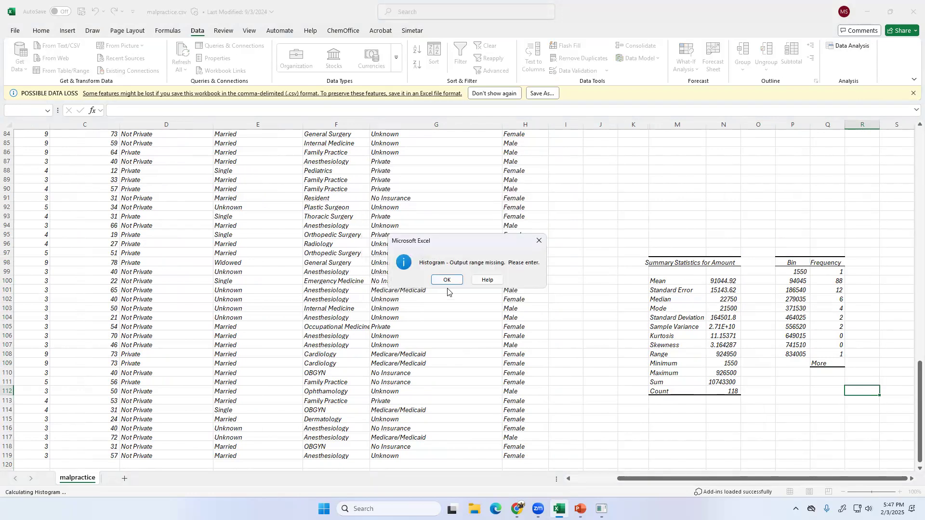
pyautogui.click(446, 280)
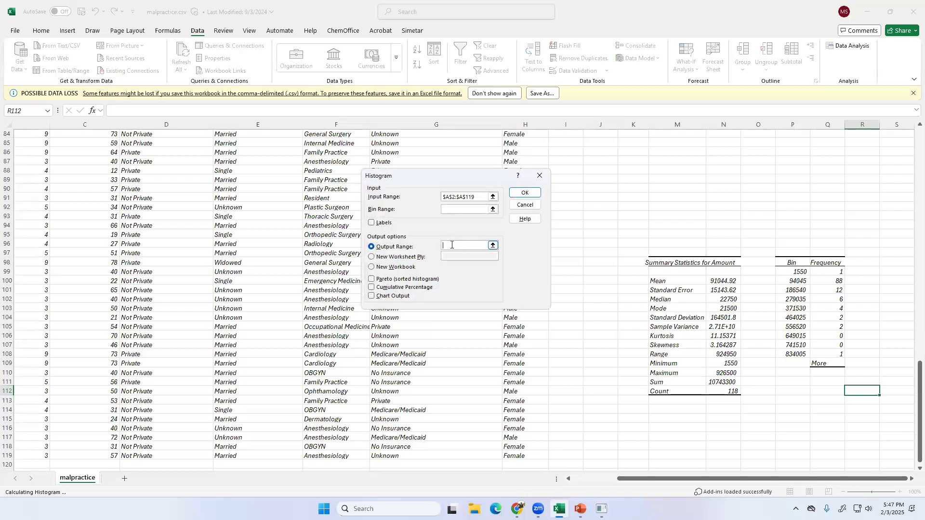
pyautogui.write('$P$98')
pyautogui.press('Return')
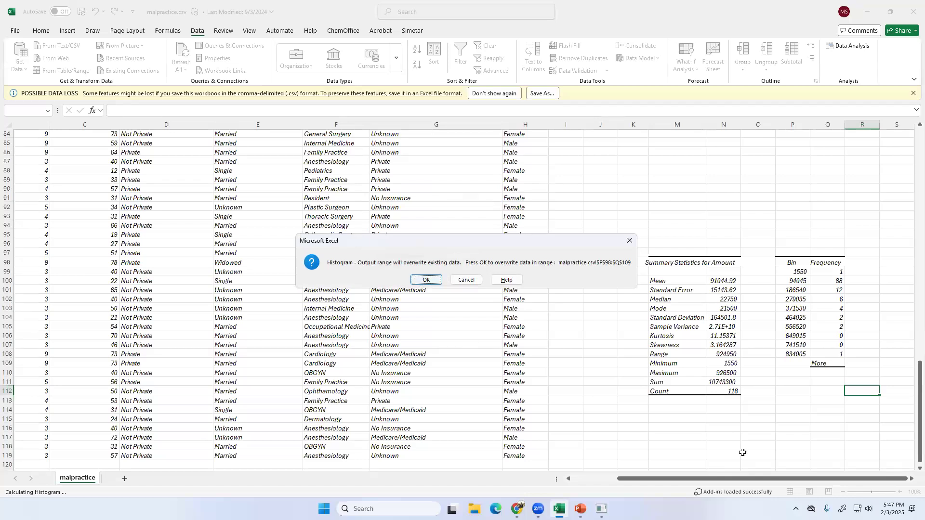
pyautogui.press('Return')
pyautogui.click(802, 366)
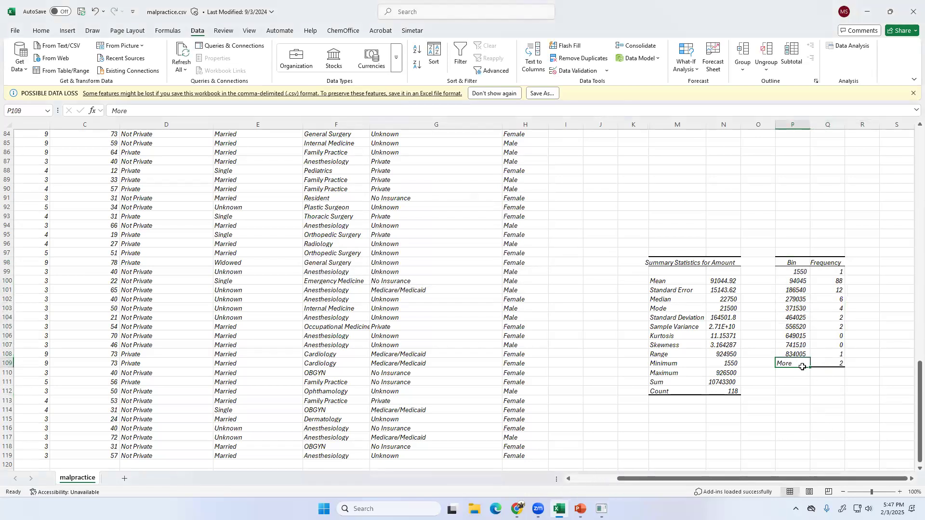
# - Insert the recommended Clustered Column chart based on the Bin and Frequency table
pyautogui.click(841, 364)
pyautogui.click(819, 274)
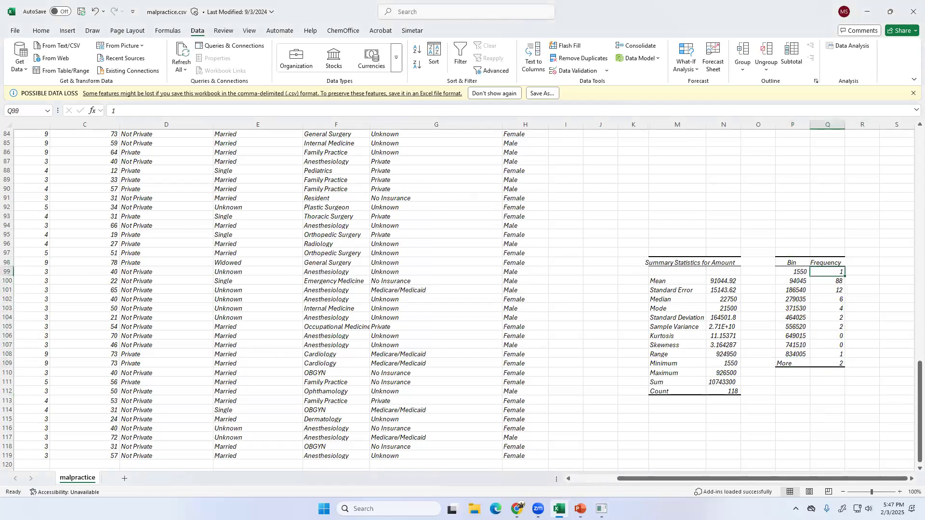
pyautogui.moveTo(825, 477); pyautogui.dragTo(850, 477)
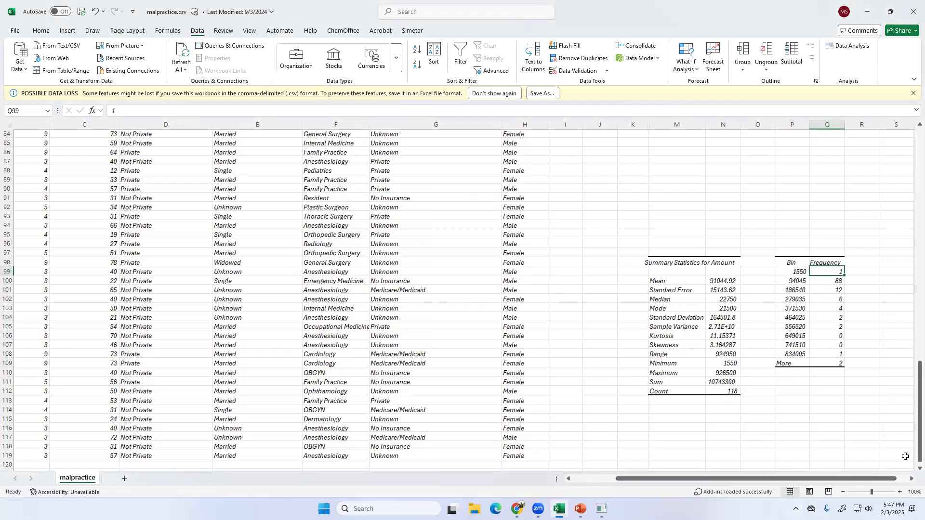
pyautogui.click(68, 31)
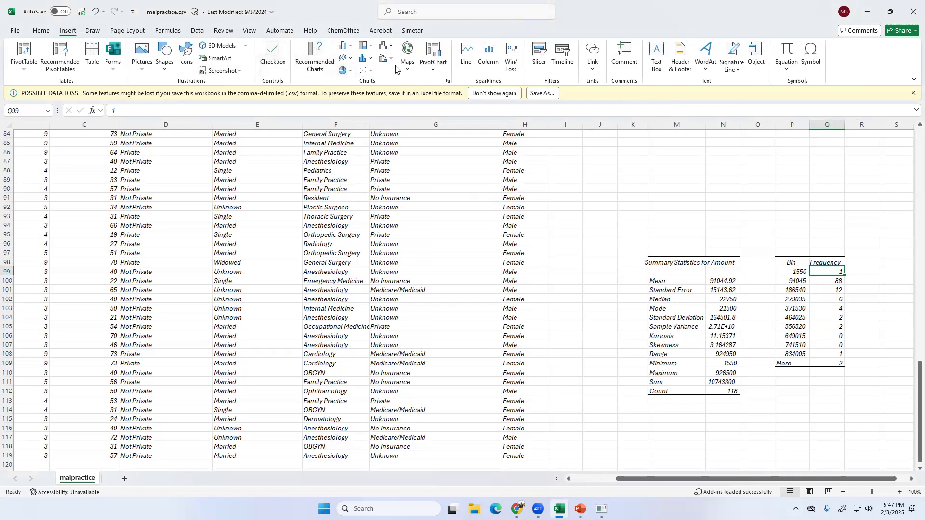
pyautogui.click(323, 56)
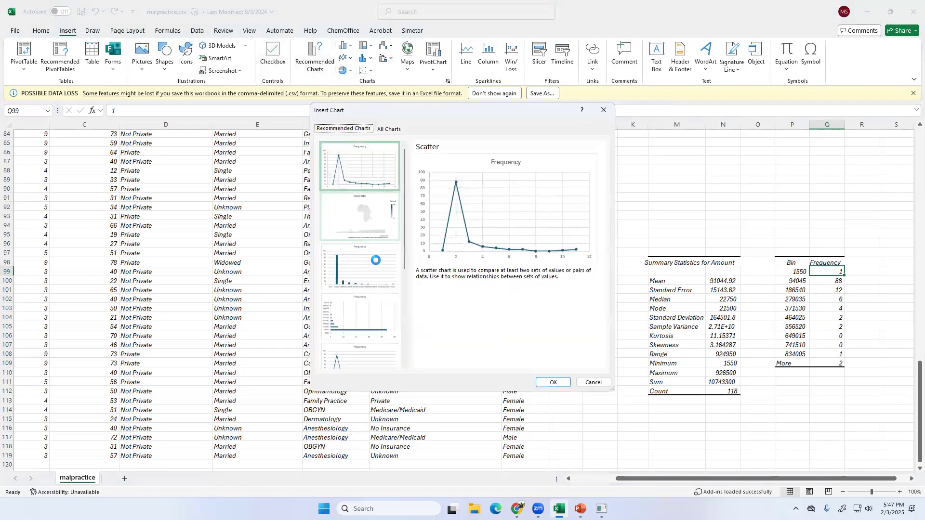
pyautogui.scroll(-3, 371, 259)
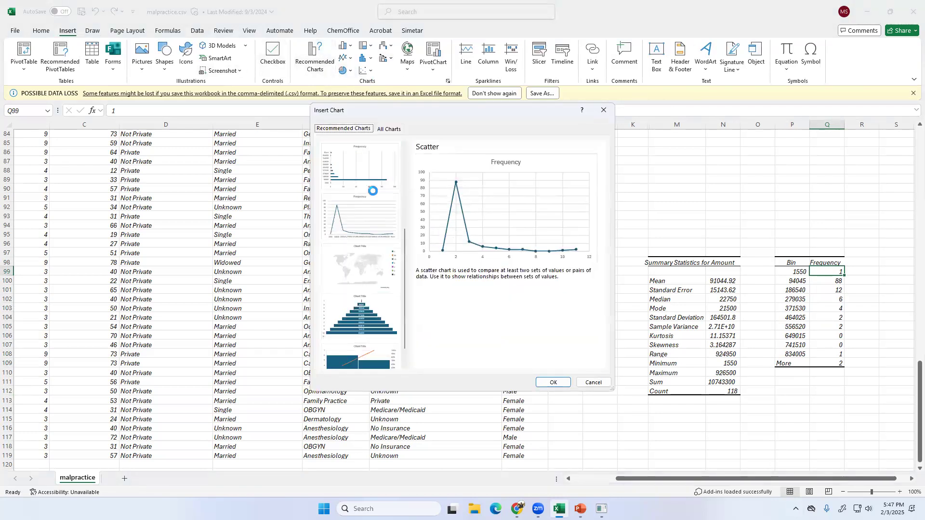
pyautogui.scroll(-1, 370, 200)
pyautogui.click(369, 253)
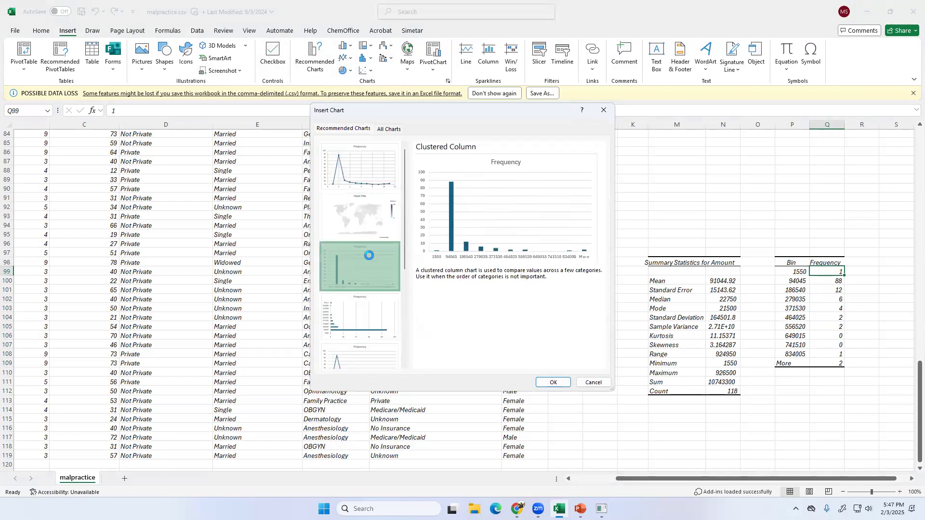
pyautogui.click(553, 382)
# - Place the Frequency column chart in the empty area below the summary statistics and frequency tables
pyautogui.moveTo(458, 233); pyautogui.dragTo(491, 241)
pyautogui.moveTo(775, 337); pyautogui.dragTo(841, 412)
pyautogui.scroll(-4, 843, 327)
pyautogui.click(757, 340)
pyautogui.moveTo(729, 309); pyautogui.dragTo(582, 312)
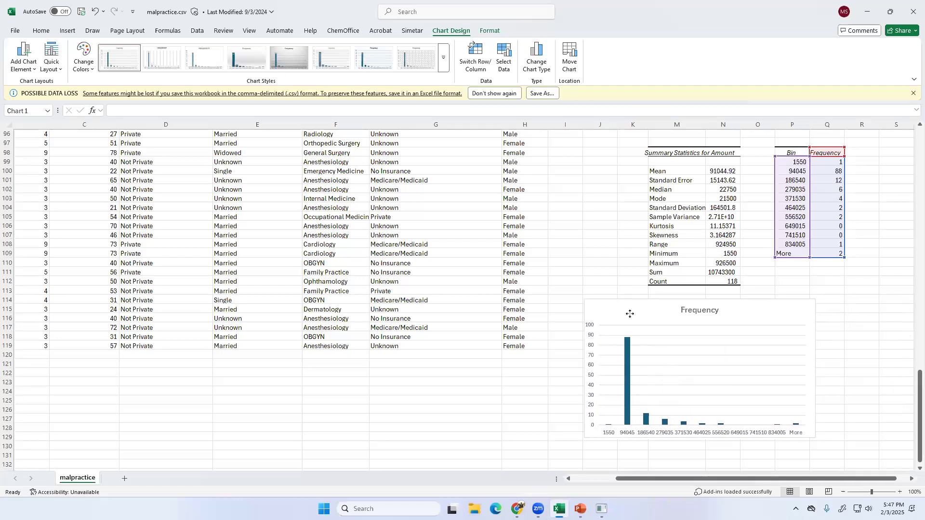
pyautogui.moveTo(912, 384); pyautogui.dragTo(910, 382)
# - Change the chart title to "Histogram for Amount"
pyautogui.click(701, 321)
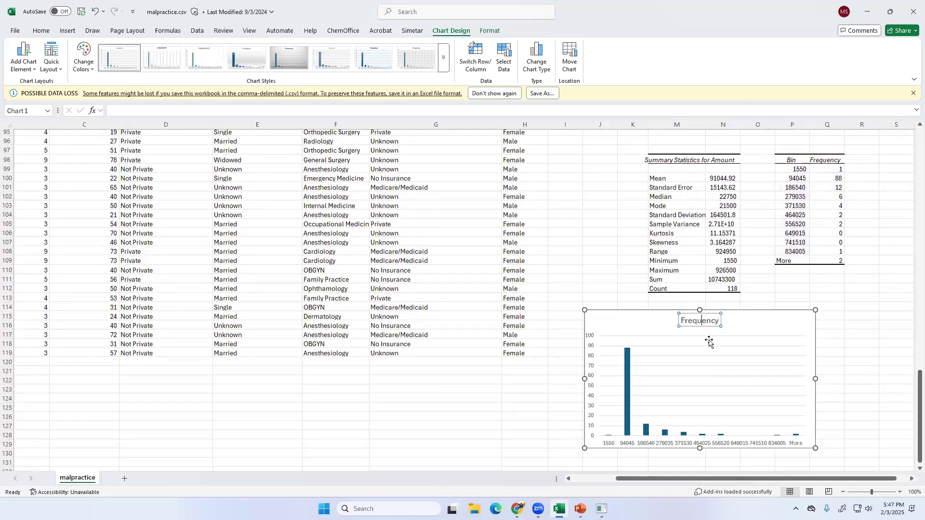
pyautogui.write('Histogr')
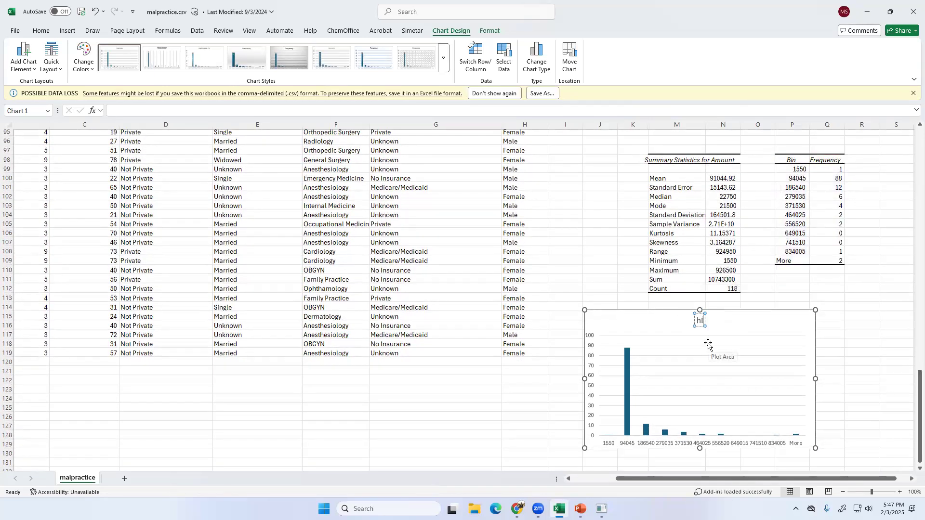
pyautogui.write('am for Amoutn')
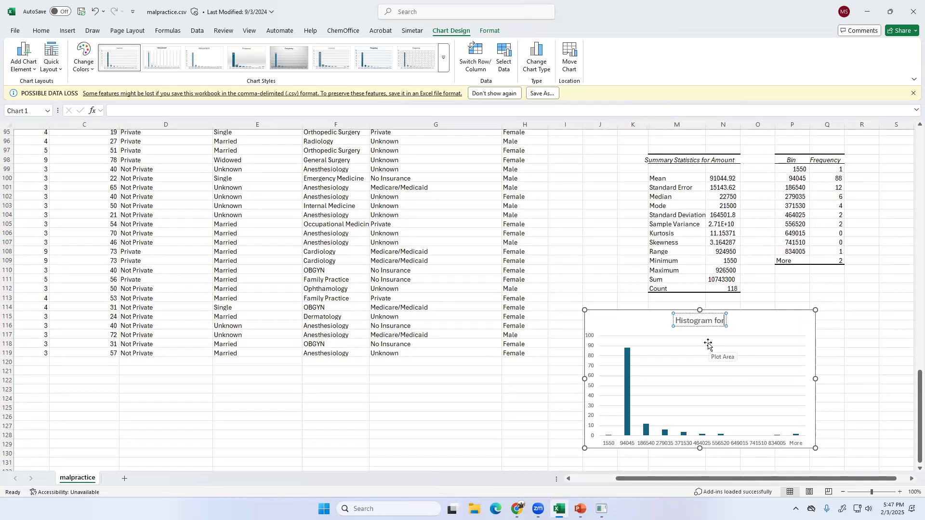
pyautogui.press('BackSpace')
pyautogui.press('BackSpace')
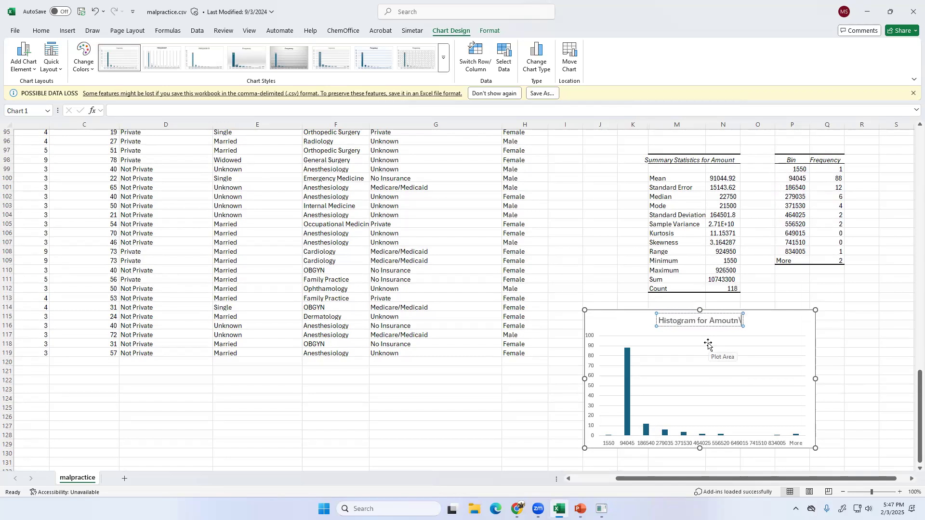
pyautogui.write('nt')
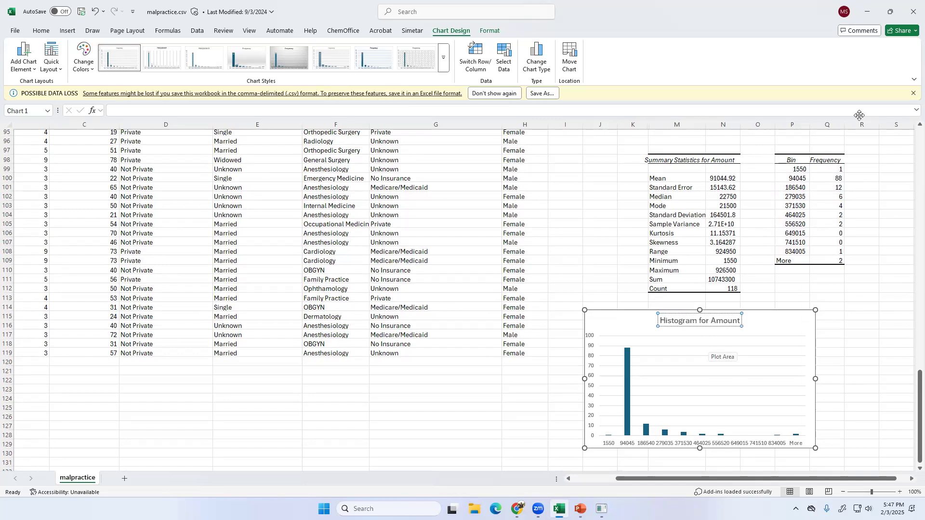
pyautogui.press('Escape')
pyautogui.press('Escape')
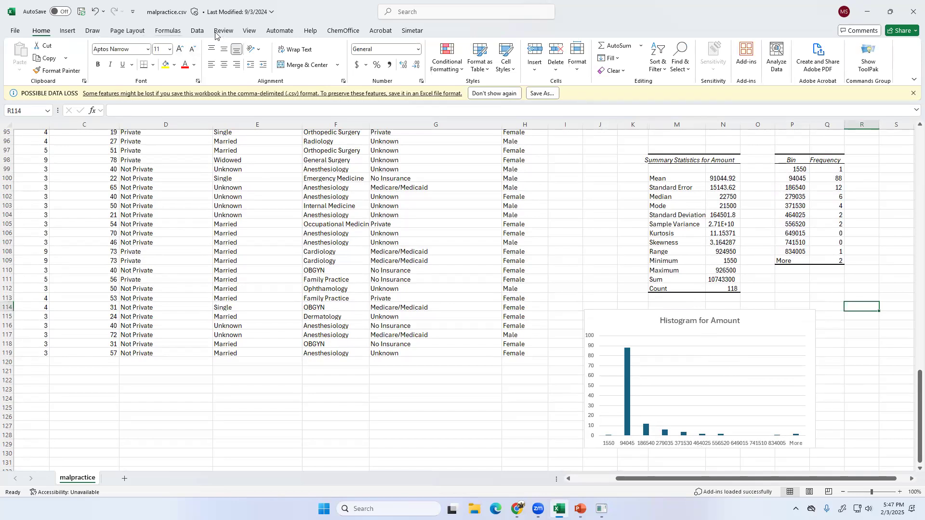
pyautogui.click(67, 30)
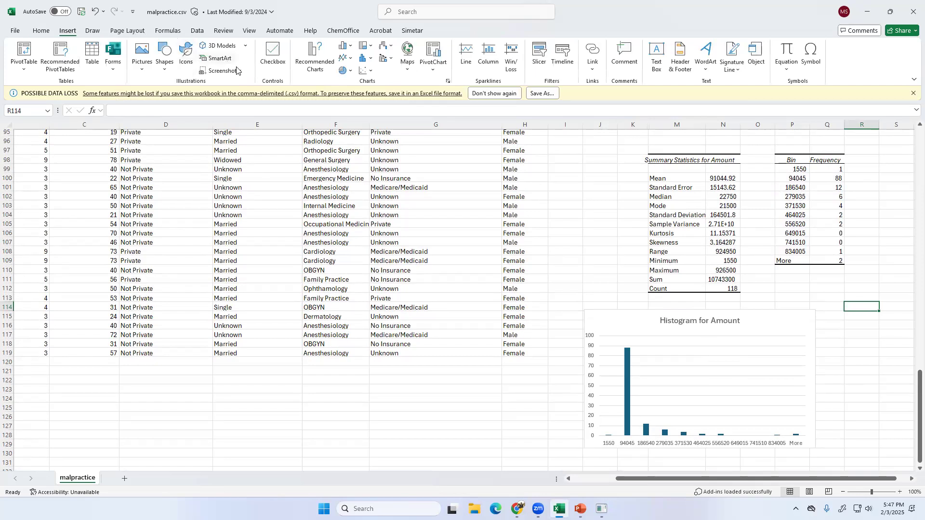
pyautogui.click(308, 68)
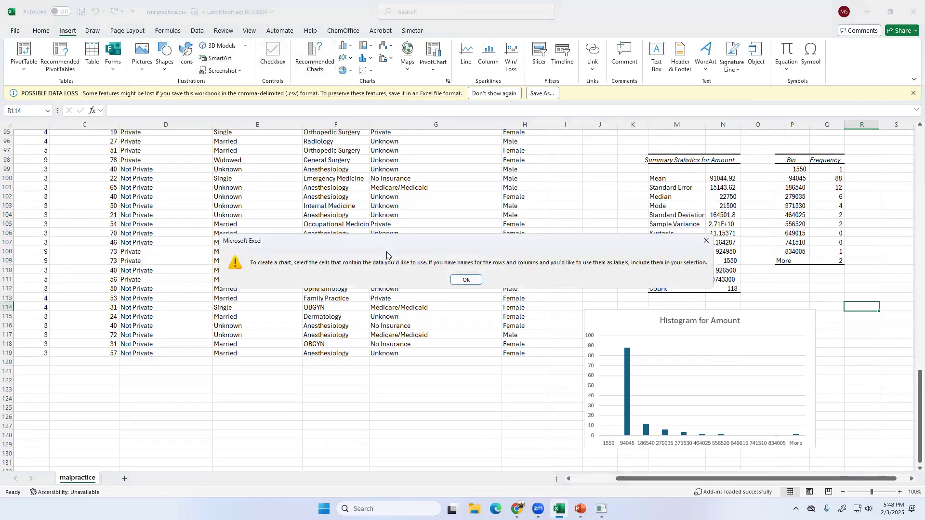
pyautogui.click(460, 277)
# - Enlarge the histogram chart so it extends to the right edge of the Frequency column
pyautogui.click(744, 351)
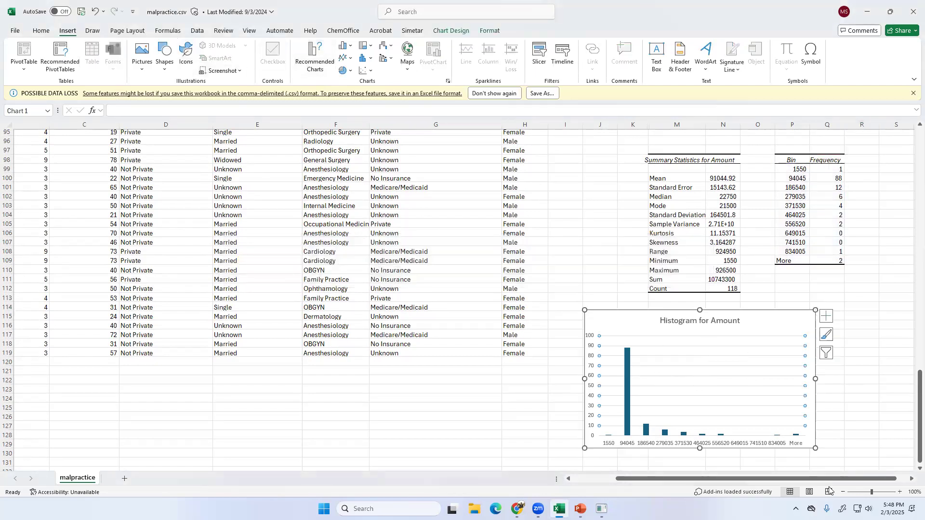
pyautogui.moveTo(817, 449); pyautogui.dragTo(850, 458)
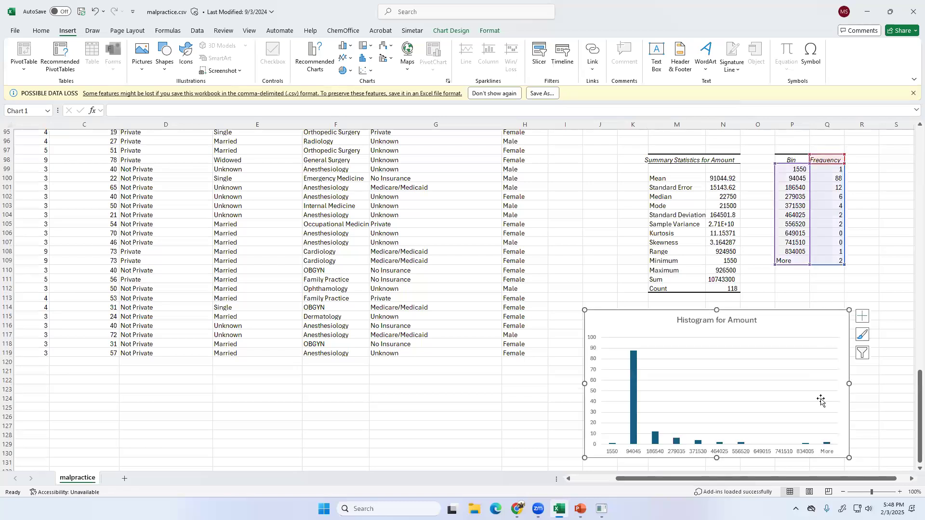
pyautogui.scroll(-1, 675, 393)
pyautogui.scroll(-3, 674, 393)
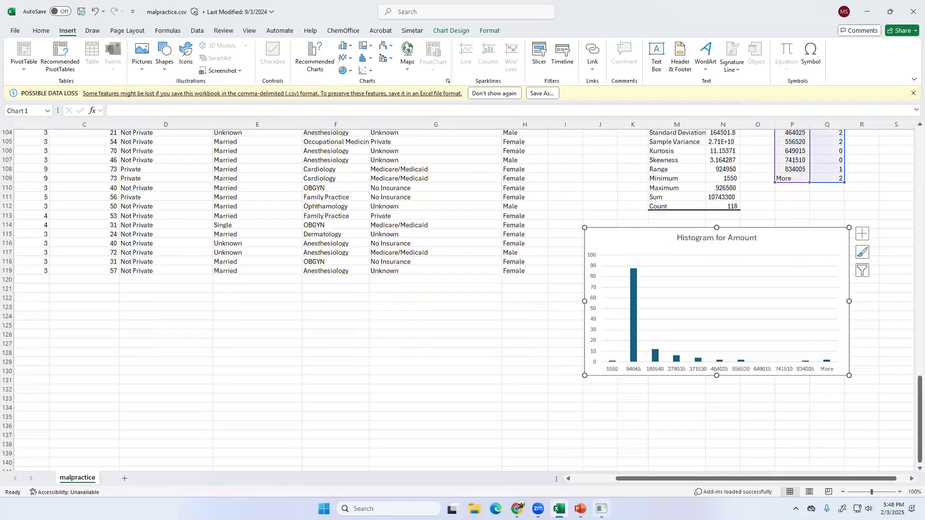
# - Check the Histograms slide in PowerPoint, then in the Excel workbook widen columns P and Q to stretch the histogram
pyautogui.click(580, 509)
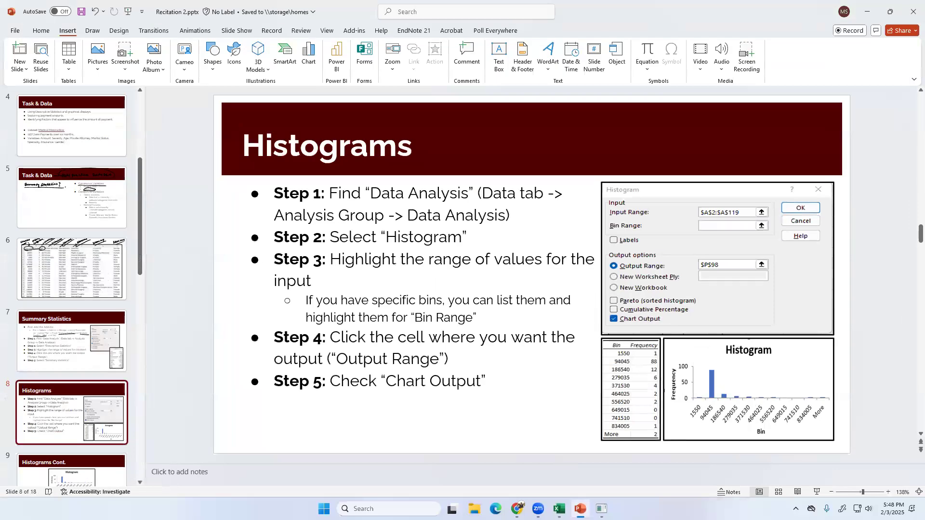
pyautogui.hotkey('alt', 'Tab')
pyautogui.scroll(5, 860, 189)
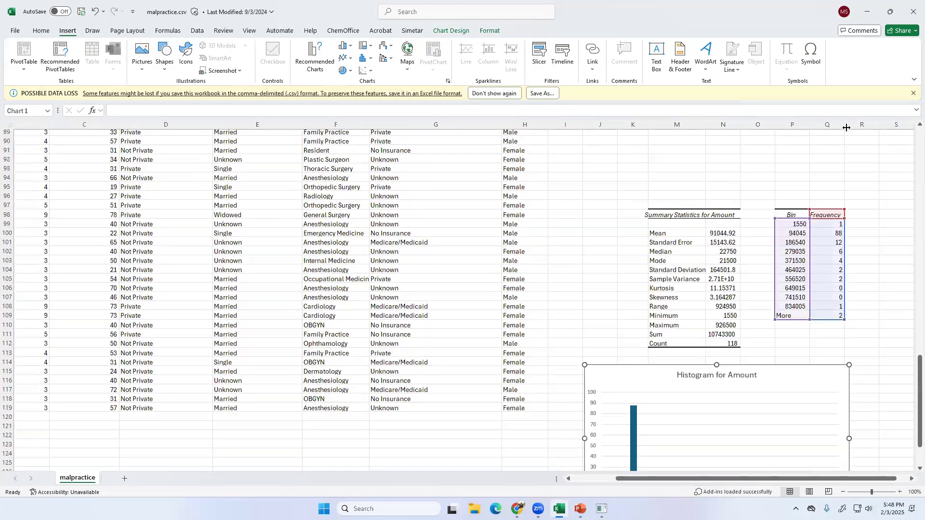
pyautogui.click(844, 124)
pyautogui.moveTo(847, 124); pyautogui.dragTo(897, 124)
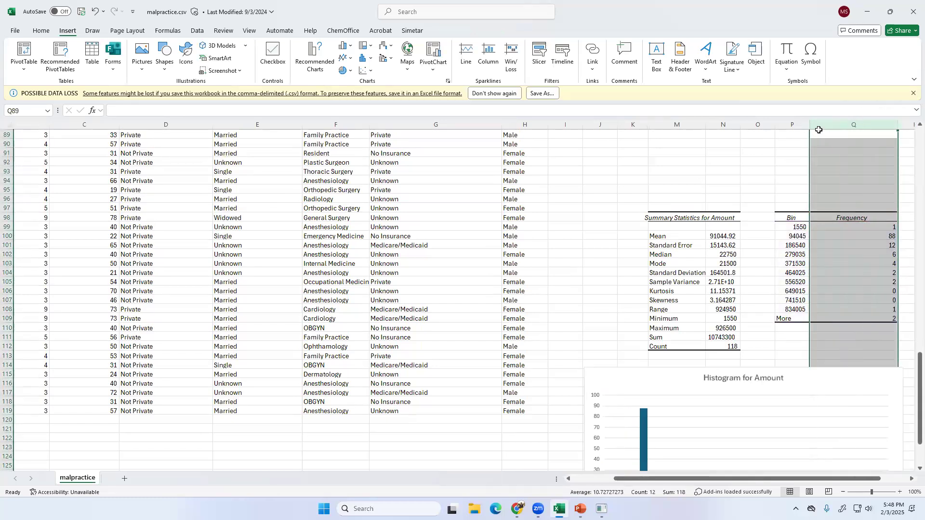
pyautogui.moveTo(775, 125); pyautogui.dragTo(840, 124)
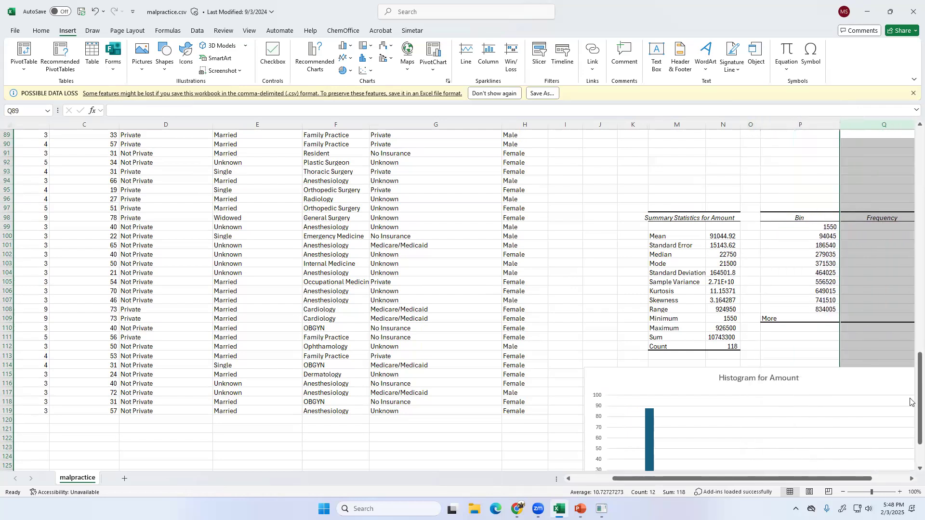
pyautogui.moveTo(743, 478); pyautogui.dragTo(777, 477)
pyautogui.moveTo(816, 125); pyautogui.dragTo(865, 125)
pyautogui.scroll(-6, 718, 354)
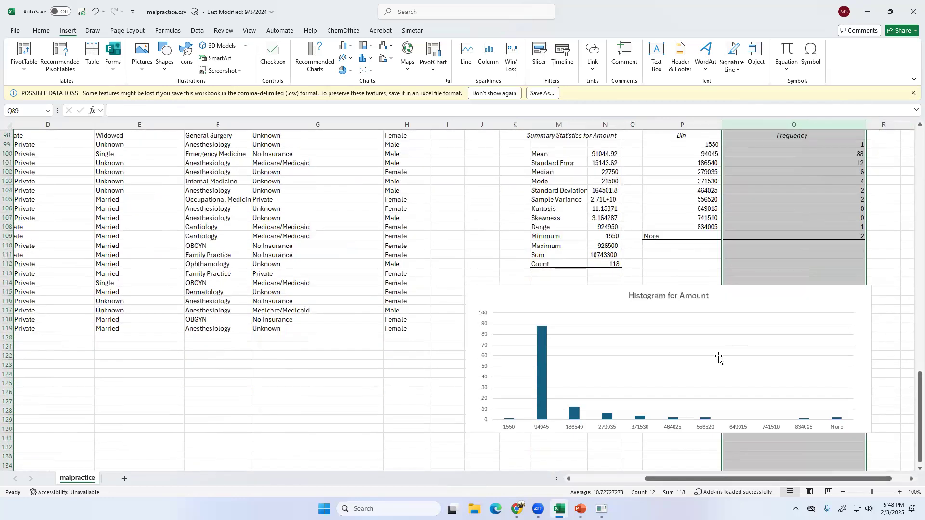
pyautogui.click(666, 418)
pyautogui.scroll(2, 452, 382)
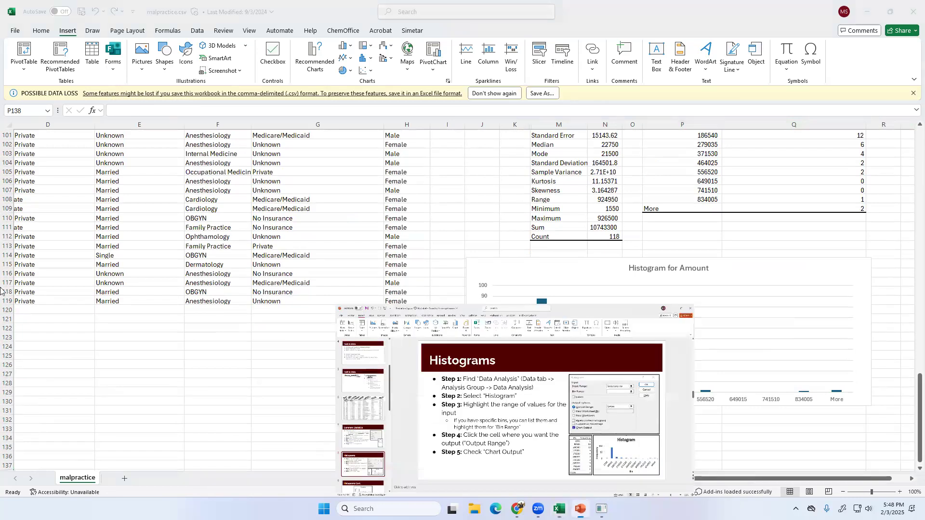
# - Switch to the PowerPoint recitation slides and show slide 9, "Histograms Cont.", with the interpretation questions
pyautogui.click(579, 509)
pyautogui.scroll(-2, 94, 424)
pyautogui.scroll(-2, 95, 424)
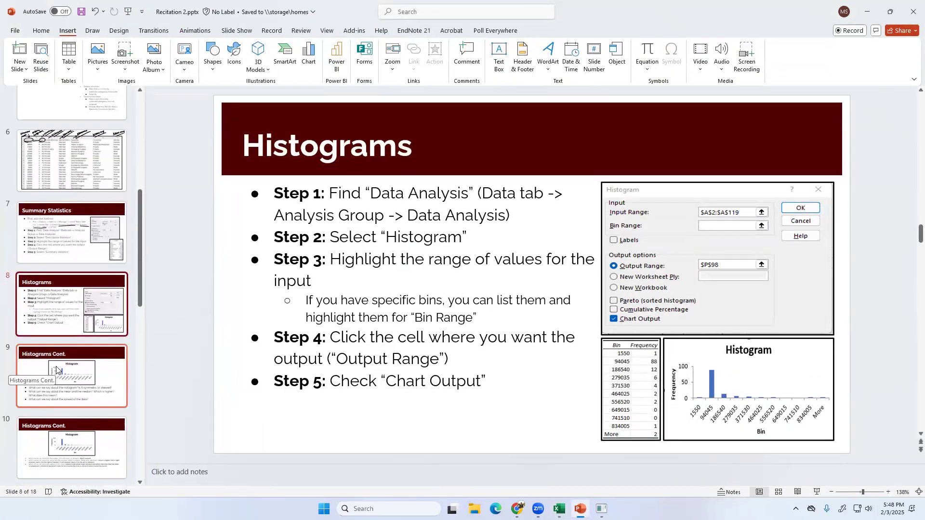
pyautogui.click(56, 370)
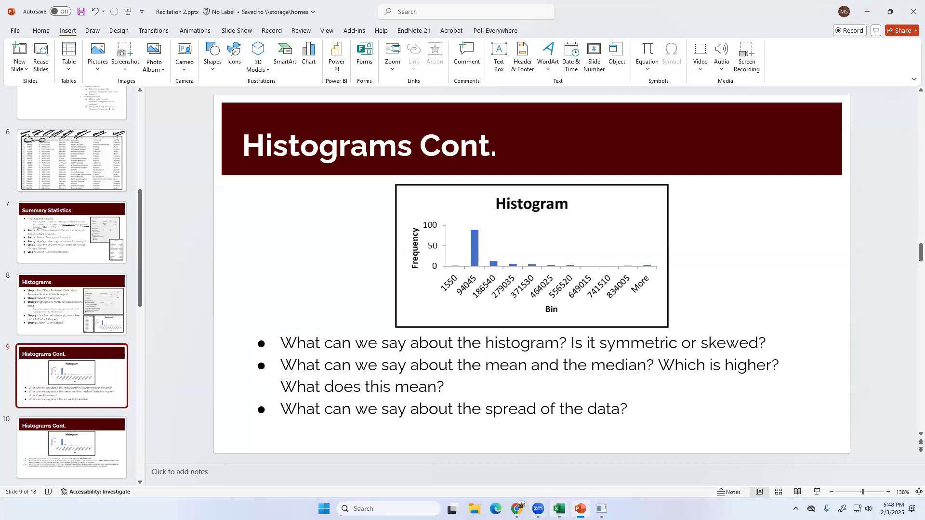
# - Back in the Excel workbook, handwrite "(i) Skewed" and "(ii) outlier" above the histogram bars and draw arrows pointing at the tallest bar
pyautogui.click(580, 508)
pyautogui.click(577, 318)
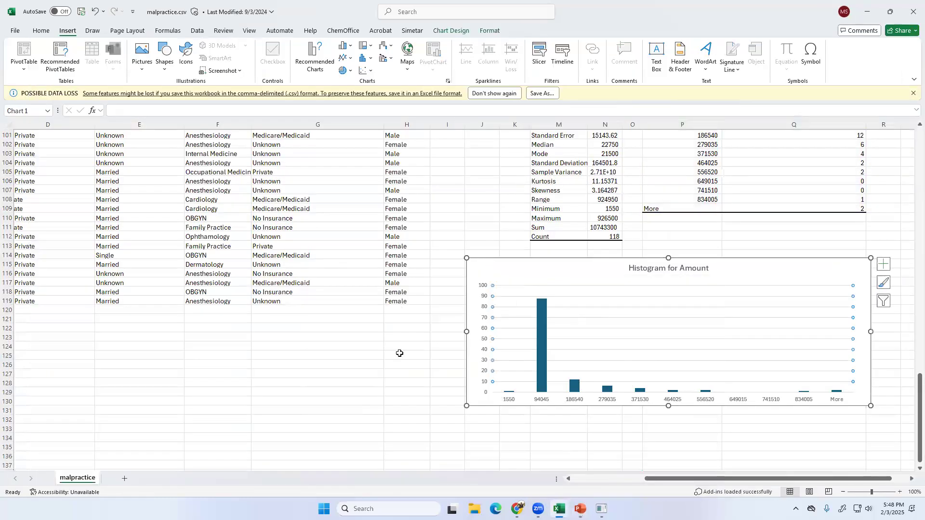
pyautogui.click(385, 364)
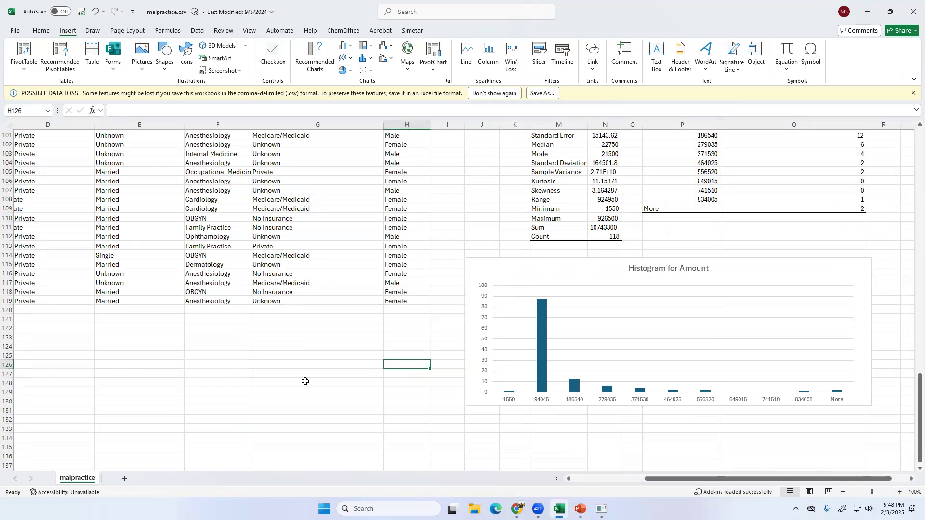
pyautogui.moveTo(534, 270)
pyautogui.mouseDown()
pyautogui.moveTo(524, 280)
pyautogui.moveTo(538, 279)
pyautogui.mouseUp()
pyautogui.moveTo(549, 269)
pyautogui.mouseDown()
pyautogui.moveTo(548, 277)
pyautogui.moveTo(557, 275)
pyautogui.mouseUp()
pyautogui.moveTo(558, 271); pyautogui.dragTo(579, 275)
pyautogui.moveTo(589, 261); pyautogui.dragTo(590, 273)
pyautogui.moveTo(510, 258)
pyautogui.mouseDown()
pyautogui.moveTo(506, 270)
pyautogui.moveTo(519, 267)
pyautogui.mouseUp()
pyautogui.moveTo(629, 265)
pyautogui.mouseDown()
pyautogui.moveTo(625, 279)
pyautogui.moveTo(661, 278)
pyautogui.mouseUp()
pyautogui.moveTo(658, 273); pyautogui.dragTo(675, 275)
pyautogui.moveTo(665, 270); pyautogui.dragTo(713, 268)
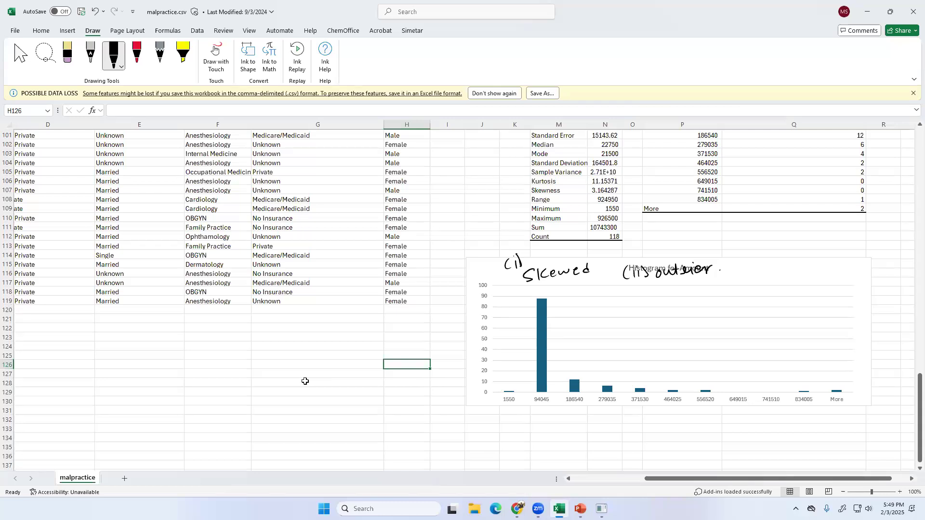
pyautogui.moveTo(514, 338); pyautogui.dragTo(560, 334)
# - Handwrite the example values 1, 2, 3, 4, 5, 100 in the empty area below the data rows
pyautogui.moveTo(151, 339); pyautogui.dragTo(158, 351)
pyautogui.moveTo(164, 340); pyautogui.dragTo(177, 349)
pyautogui.moveTo(180, 345); pyautogui.dragTo(187, 351)
pyautogui.moveTo(199, 345); pyautogui.dragTo(211, 344)
pyautogui.moveTo(208, 336); pyautogui.dragTo(210, 348)
pyautogui.moveTo(217, 343); pyautogui.dragTo(224, 349)
pyautogui.moveTo(236, 345); pyautogui.dragTo(245, 350)
pyautogui.moveTo(255, 340); pyautogui.dragTo(264, 340)
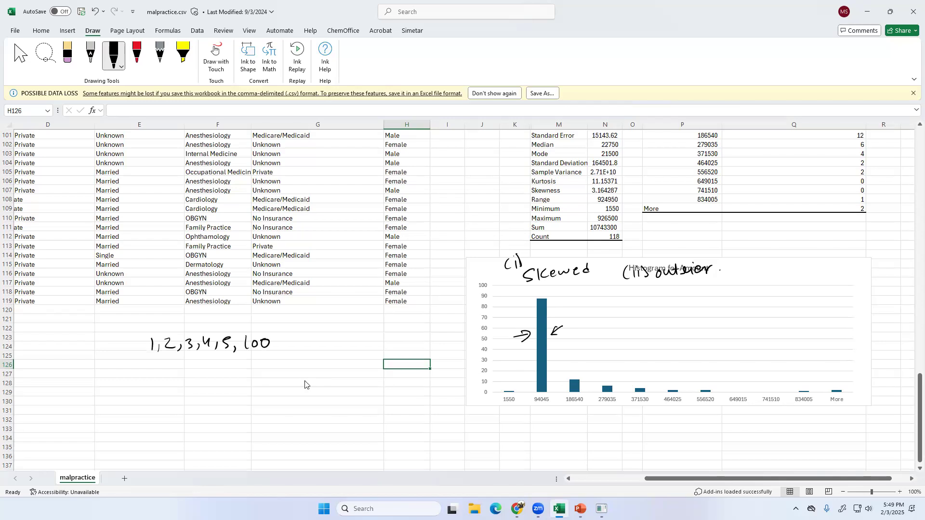
# - Handwrite "Data =" before the example values and circle the 100
pyautogui.moveTo(70, 341); pyautogui.dragTo(73, 350)
pyautogui.moveTo(86, 346); pyautogui.dragTo(92, 351)
pyautogui.moveTo(88, 345); pyautogui.dragTo(106, 351)
pyautogui.moveTo(121, 343); pyautogui.dragTo(133, 349)
pyautogui.moveTo(245, 359)
pyautogui.mouseDown()
pyautogui.moveTo(253, 328)
pyautogui.moveTo(250, 362)
pyautogui.mouseUp()
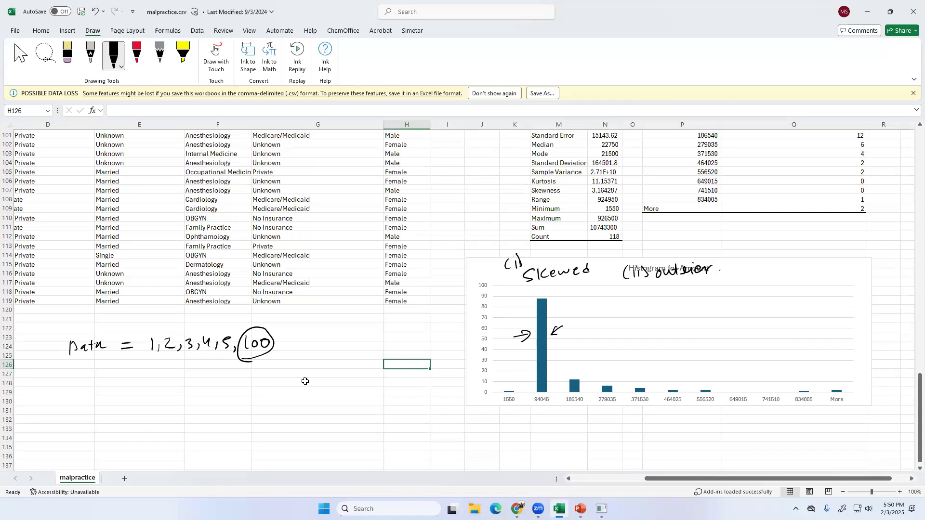
# - Mark the 94045 bin label with a circle and an arrow, and trace the distribution's curve over the histogram bars
pyautogui.moveTo(545, 421)
pyautogui.mouseDown()
pyautogui.moveTo(544, 406)
pyautogui.moveTo(551, 414)
pyautogui.mouseUp()
pyautogui.moveTo(536, 405)
pyautogui.mouseDown()
pyautogui.moveTo(533, 396)
pyautogui.moveTo(539, 406)
pyautogui.mouseUp()
pyautogui.moveTo(534, 295)
pyautogui.mouseDown()
pyautogui.moveTo(568, 316)
pyautogui.moveTo(580, 362)
pyautogui.moveTo(800, 383)
pyautogui.mouseUp()
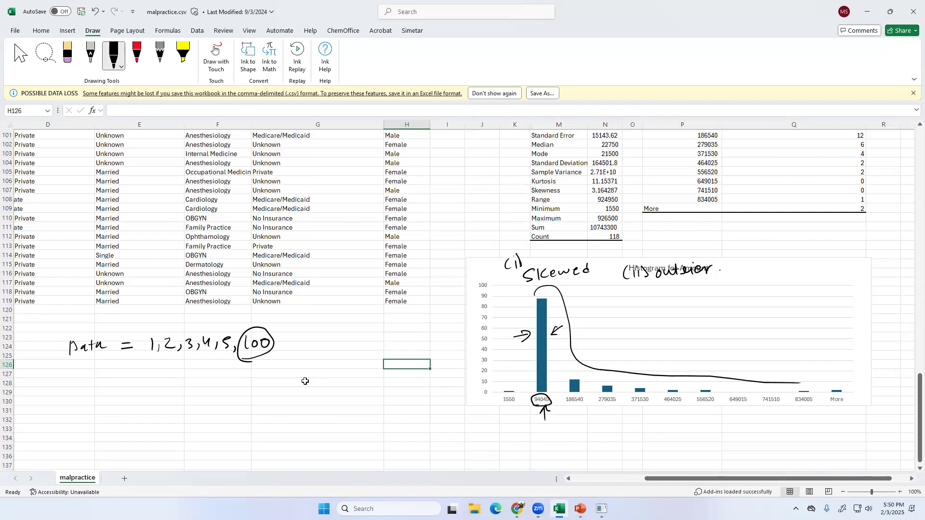
# - Delete the hand-drawn arrows on both sides of the tallest histogram bar
pyautogui.click(525, 337)
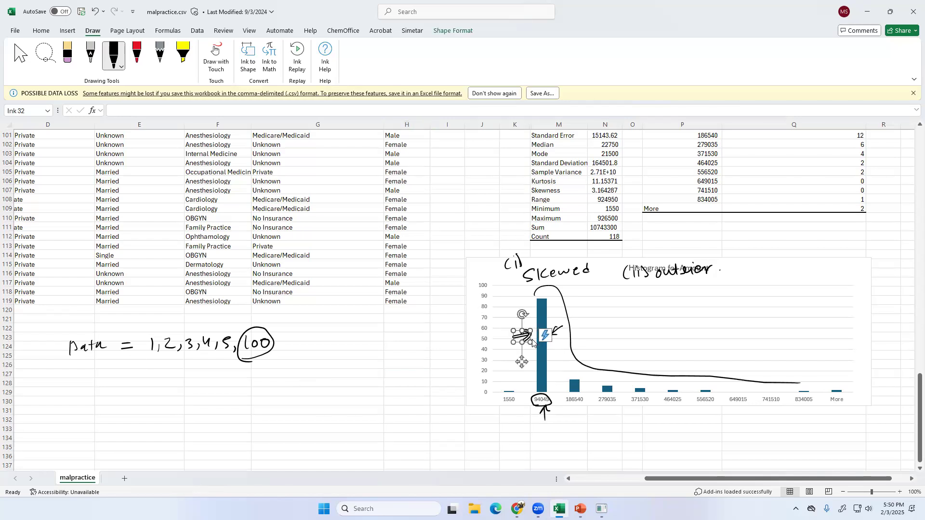
pyautogui.press('Delete')
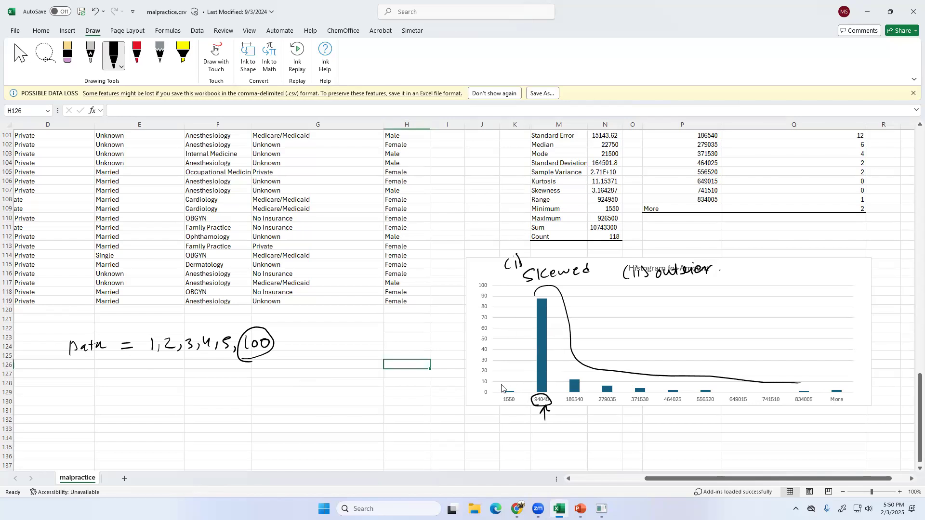
# - Handwrite an arrow and the note "Right skewed distribution." beneath the outlier note on the histogram
pyautogui.moveTo(588, 292); pyautogui.dragTo(637, 297)
pyautogui.moveTo(644, 292)
pyautogui.mouseDown()
pyautogui.moveTo(641, 304)
pyautogui.moveTo(652, 299)
pyautogui.mouseUp()
pyautogui.moveTo(658, 287)
pyautogui.mouseDown()
pyautogui.moveTo(658, 298)
pyautogui.moveTo(688, 299)
pyautogui.moveTo(721, 283)
pyautogui.moveTo(743, 299)
pyautogui.mouseUp()
pyautogui.moveTo(749, 291)
pyautogui.mouseDown()
pyautogui.moveTo(744, 298)
pyautogui.moveTo(775, 297)
pyautogui.mouseUp()
pyautogui.moveTo(778, 288); pyautogui.dragTo(791, 298)
pyautogui.moveTo(786, 290); pyautogui.dragTo(795, 289)
pyautogui.moveTo(796, 291); pyautogui.dragTo(821, 297)
pyautogui.click(825, 297)
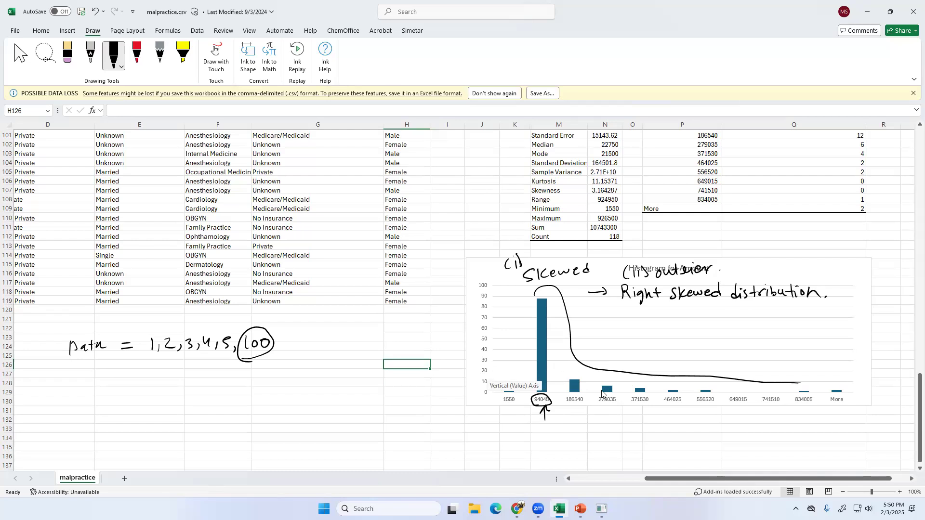
# - Circle the More bar at the end of the histogram and handwrite an underlined "outlier" label with an arrow pointing to it
pyautogui.moveTo(579, 509)
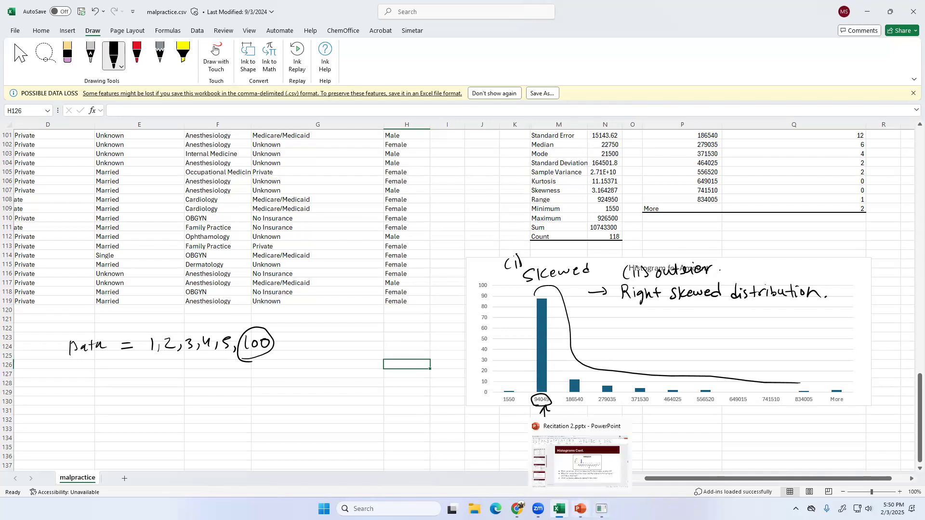
pyautogui.moveTo(842, 384)
pyautogui.mouseDown()
pyautogui.moveTo(827, 394)
pyautogui.moveTo(840, 385)
pyautogui.mouseUp()
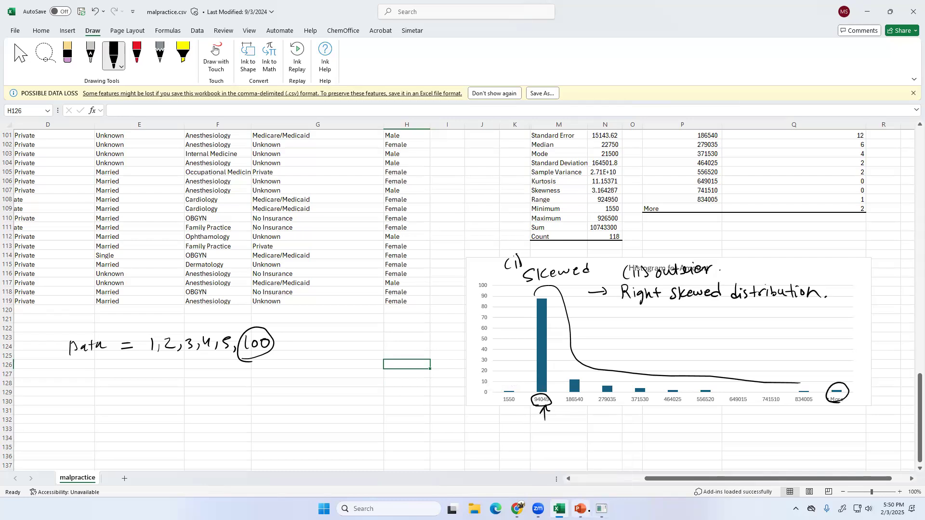
pyautogui.moveTo(839, 354)
pyautogui.mouseDown()
pyautogui.moveTo(837, 379)
pyautogui.moveTo(842, 372)
pyautogui.mouseUp()
pyautogui.moveTo(812, 332)
pyautogui.mouseDown()
pyautogui.moveTo(856, 330)
pyautogui.moveTo(862, 339)
pyautogui.mouseUp()
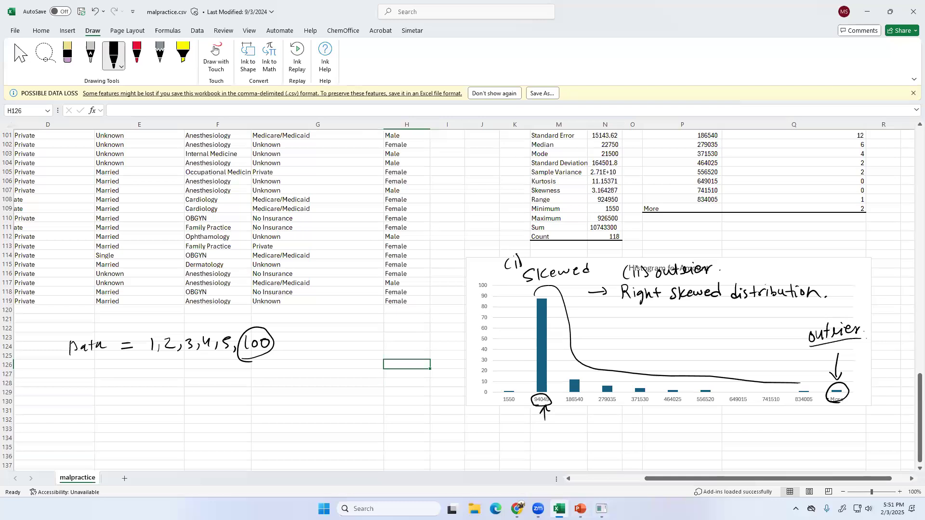
# - Switch to the Recitation 2 presentation in PowerPoint and insert a blank slide after the Histograms Cont. slide 9
pyautogui.click(580, 509)
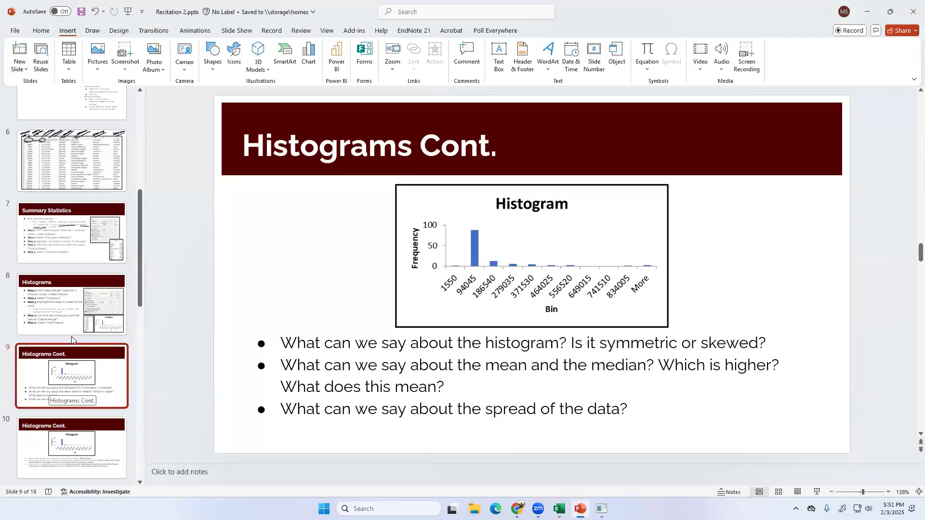
pyautogui.click(16, 31)
pyautogui.click(13, 34)
pyautogui.click(21, 68)
pyautogui.click(95, 243)
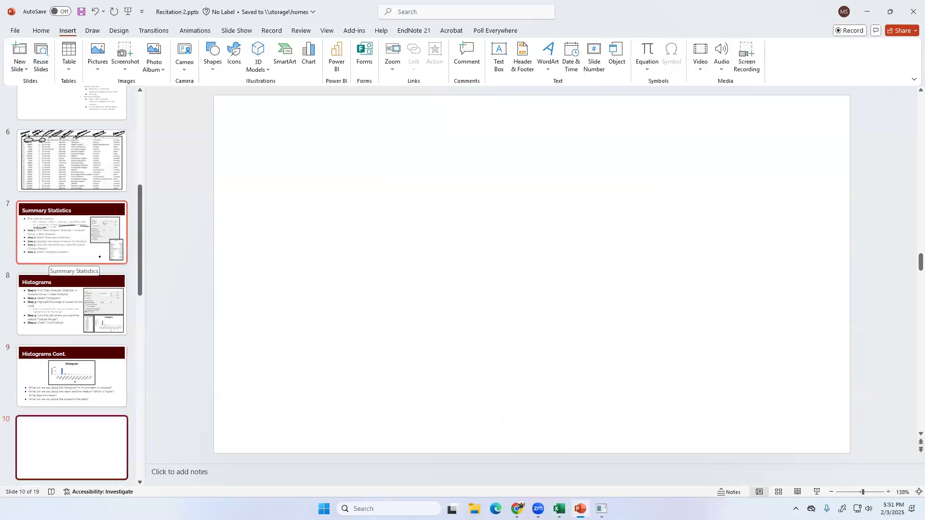
# - Sketch a bell curve with axes and a vertical centre line on the blank slide, and delete the whole drawing
pyautogui.moveTo(315, 112)
pyautogui.mouseDown()
pyautogui.moveTo(316, 217)
pyautogui.moveTo(424, 268)
pyautogui.moveTo(598, 286)
pyautogui.mouseUp()
pyautogui.moveTo(340, 256)
pyautogui.mouseDown()
pyautogui.moveTo(358, 253)
pyautogui.moveTo(424, 119)
pyautogui.moveTo(487, 214)
pyautogui.moveTo(555, 250)
pyautogui.mouseUp()
pyautogui.moveTo(429, 152); pyautogui.dragTo(433, 264)
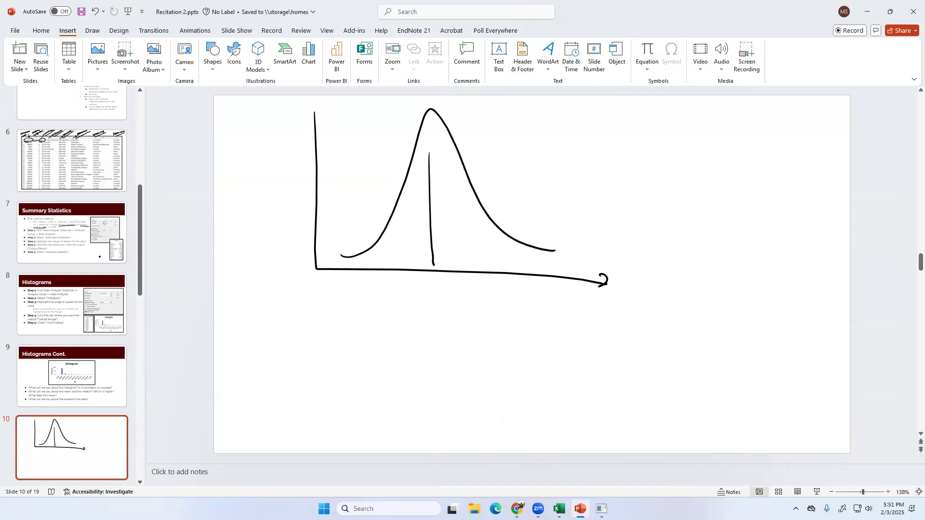
pyautogui.click(429, 183)
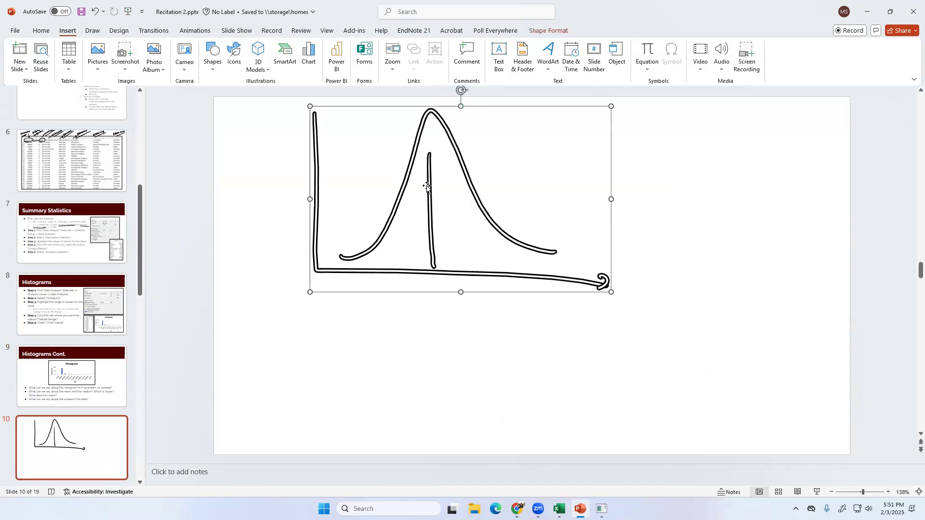
pyautogui.press('Delete')
# - Handwrite "#out" as the beginning of a heading on the blank slide
pyautogui.moveTo(265, 102); pyautogui.dragTo(261, 124)
pyautogui.moveTo(272, 98)
pyautogui.mouseDown()
pyautogui.moveTo(268, 125)
pyautogui.moveTo(283, 106)
pyautogui.mouseUp()
pyautogui.moveTo(253, 120); pyautogui.dragTo(289, 109)
pyautogui.moveTo(295, 109); pyautogui.dragTo(311, 118)
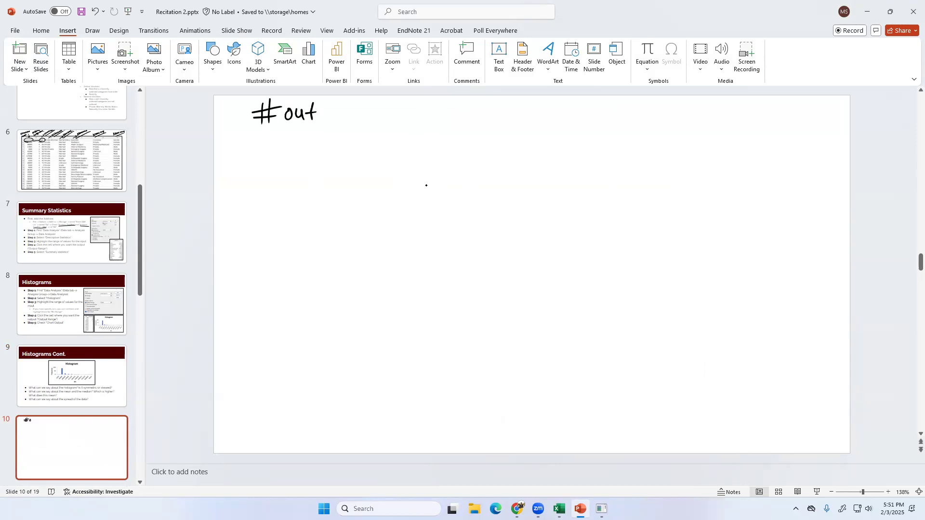